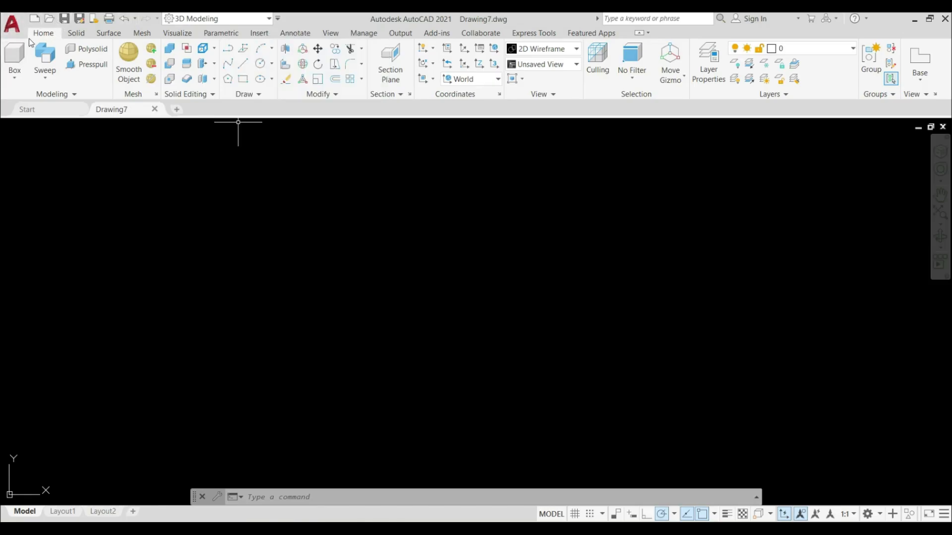
# Step: Draw a solid box freehand from two opposite base corners, with a height of about 140 units
pyautogui.click(19, 79)
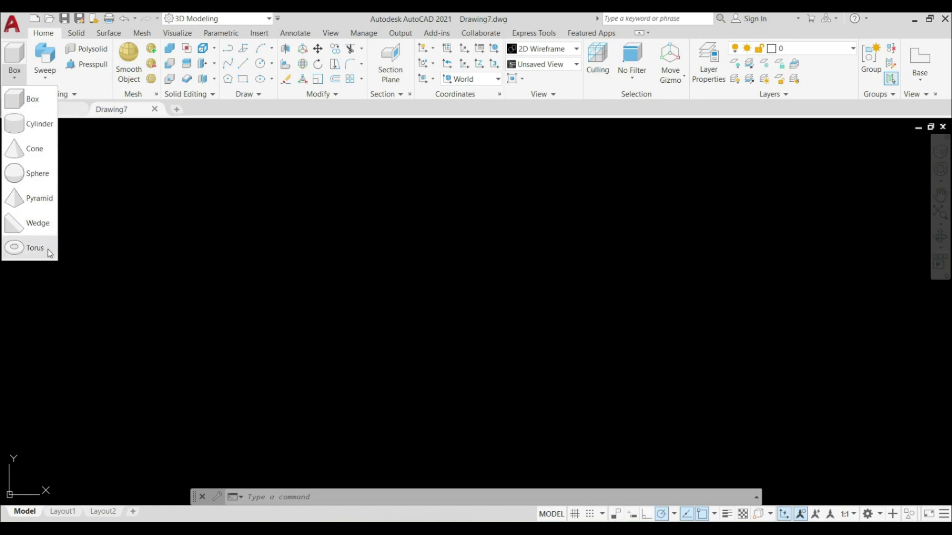
pyautogui.click(31, 99)
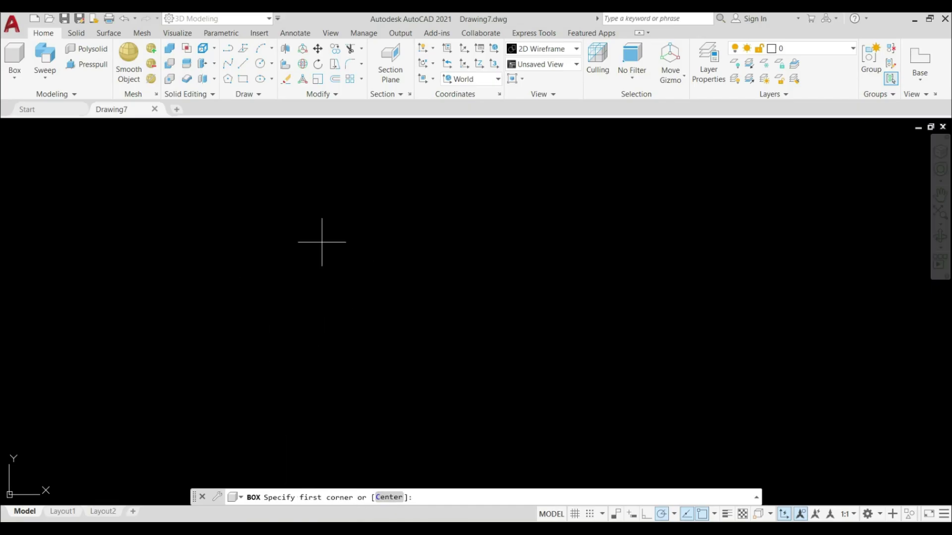
pyautogui.click(265, 240)
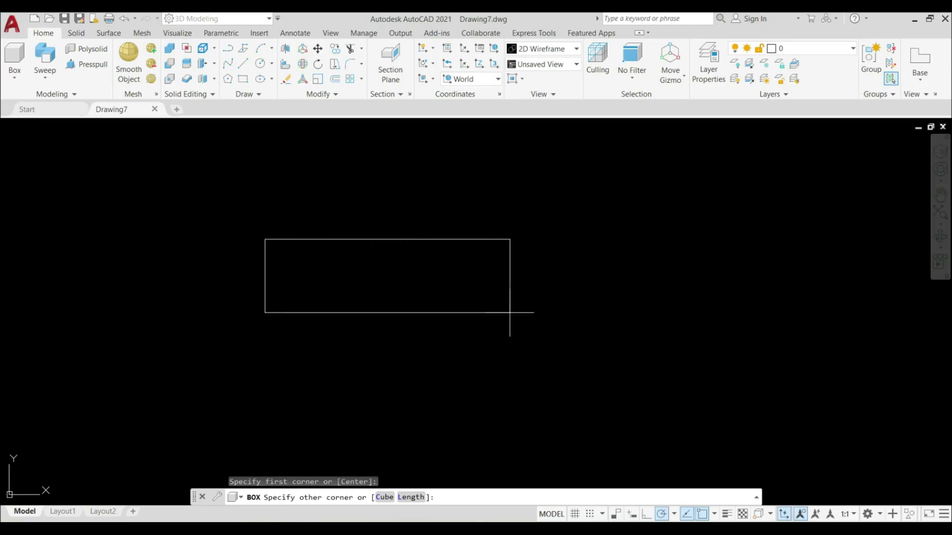
pyautogui.click(473, 351)
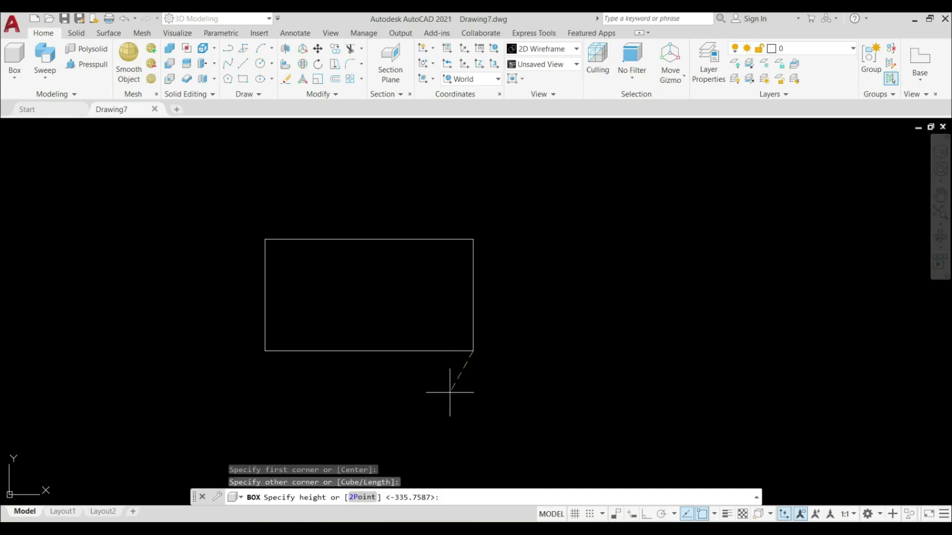
pyautogui.keyDown('shift'); pyautogui.moveTo(442, 389); pyautogui.dragTo(460, 293, button='middle'); pyautogui.keyUp('shift')
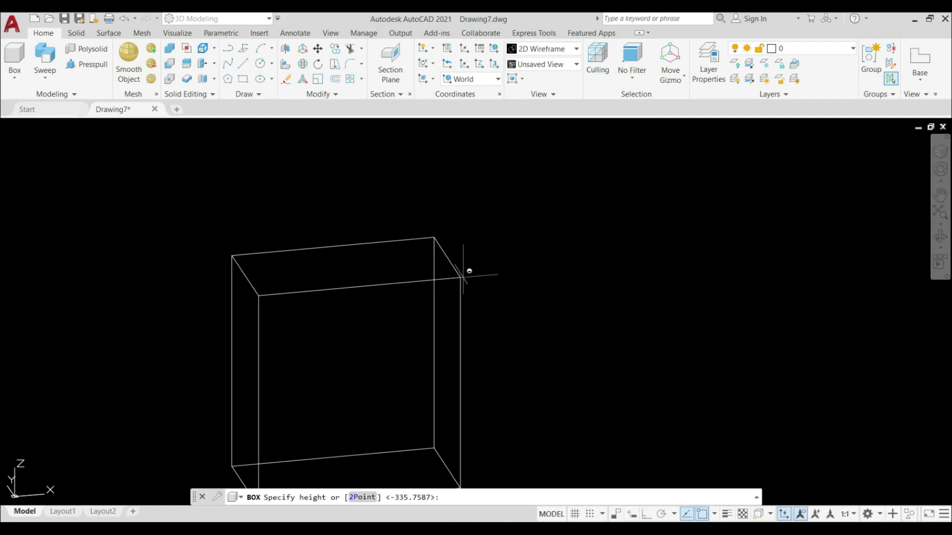
pyautogui.scroll(-5, 465, 272)
pyautogui.scroll(6, 474, 290)
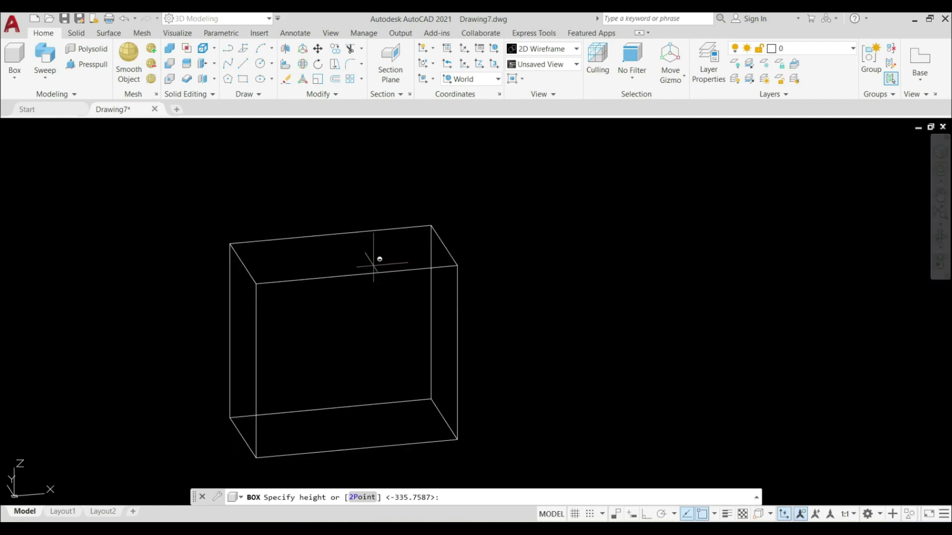
pyautogui.click(378, 259)
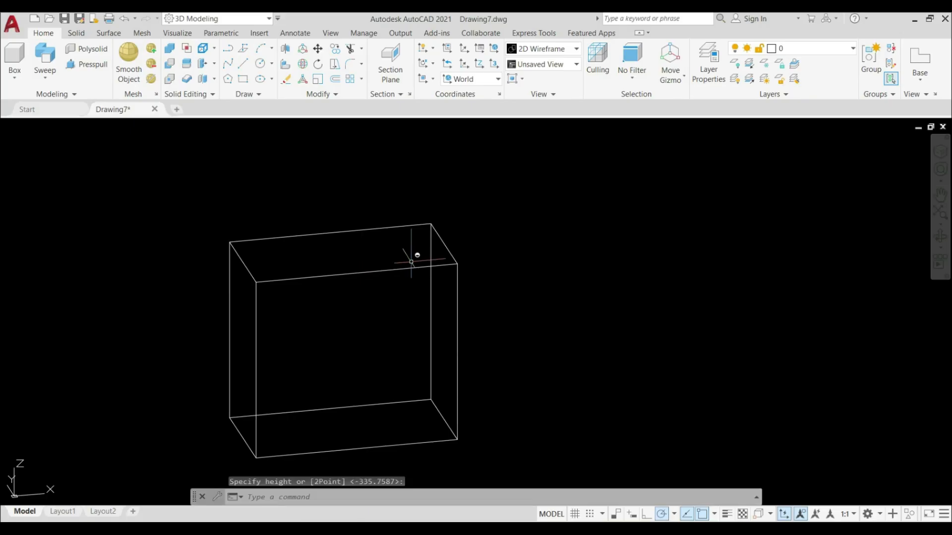
# Step: Display the box in the Conceptual visual style
pyautogui.scroll(-2, 507, 327)
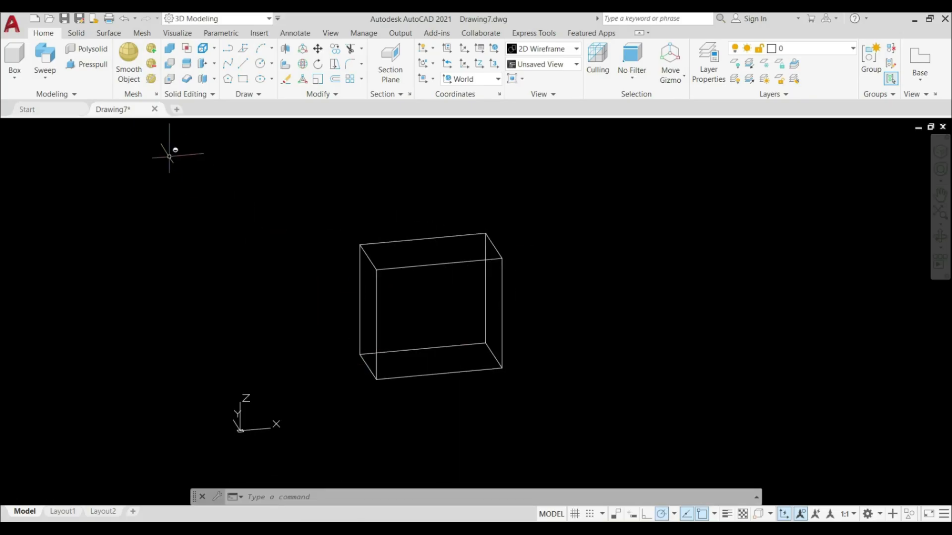
pyautogui.click(90, 126)
pyautogui.click(122, 165)
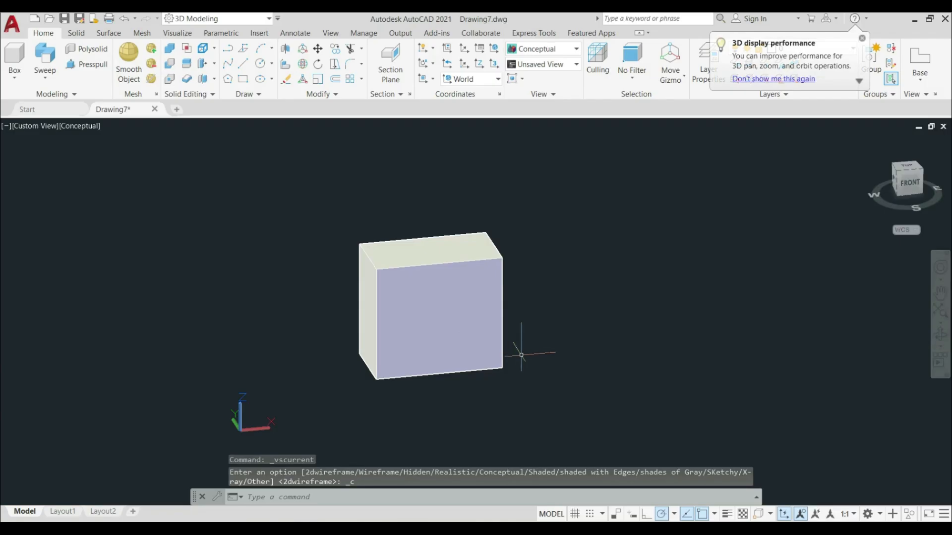
pyautogui.keyDown('shift'); pyautogui.moveTo(509, 365); pyautogui.dragTo(538, 405, button='middle'); pyautogui.keyUp('shift')
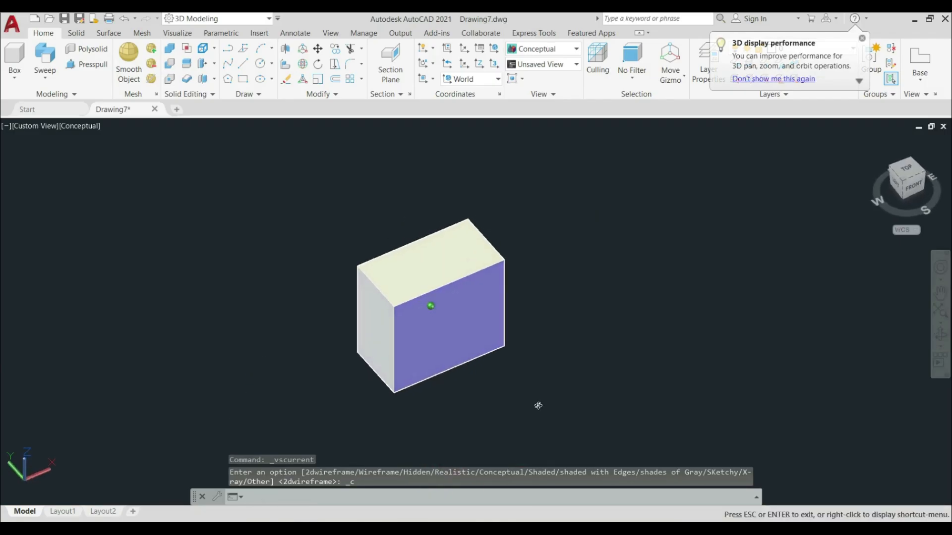
pyautogui.scroll(-4, 570, 371)
pyautogui.scroll(4, 637, 362)
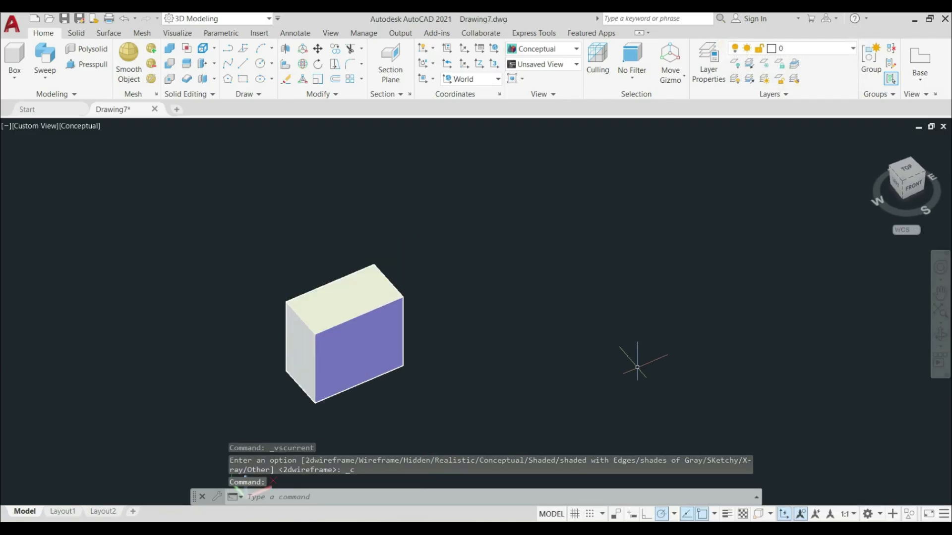
# Step: Draw a second box from a centre point beside the first, with length 200, width 100 and height 500
pyautogui.click(14, 54)
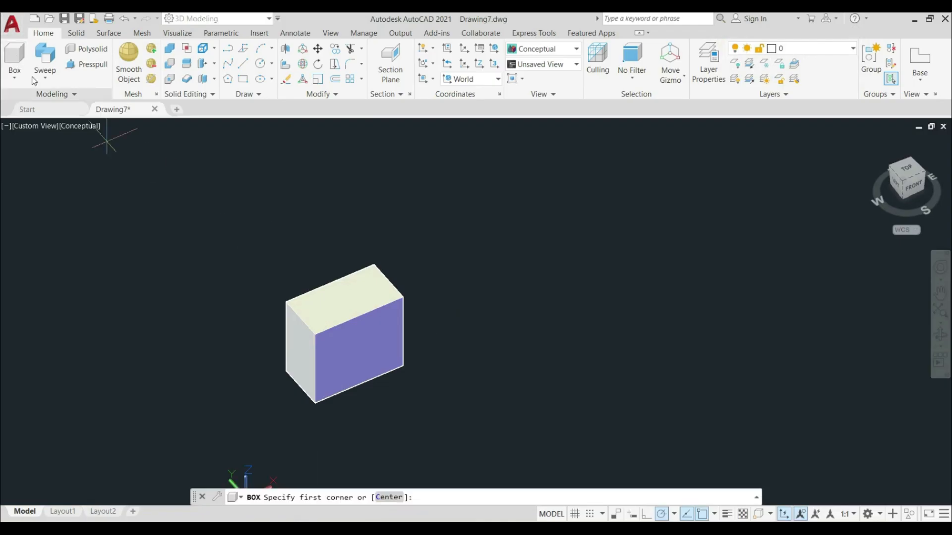
pyautogui.click(389, 497)
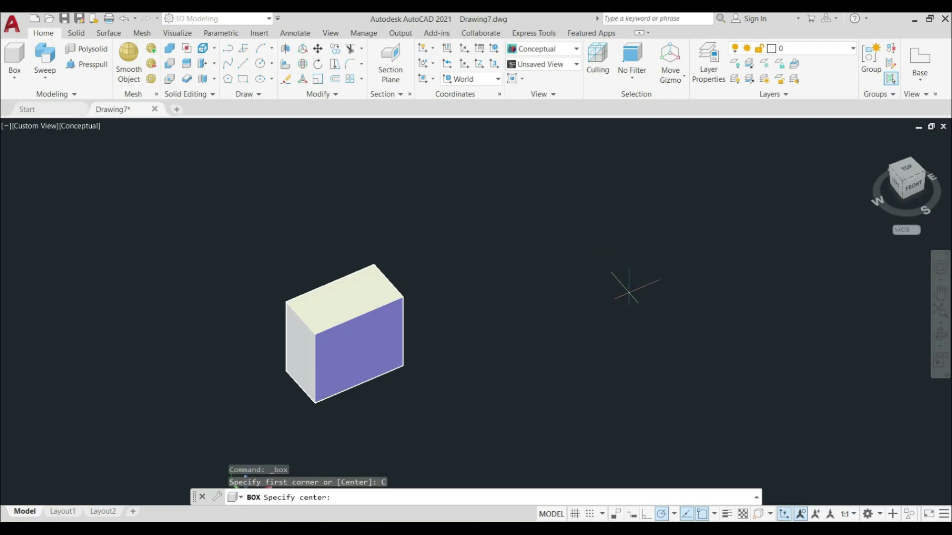
pyautogui.click(644, 313)
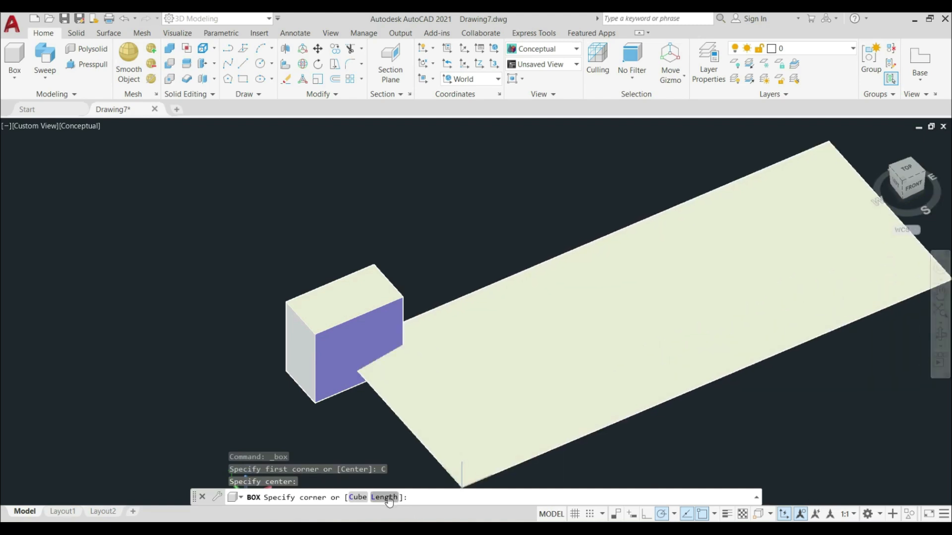
pyautogui.click(385, 498)
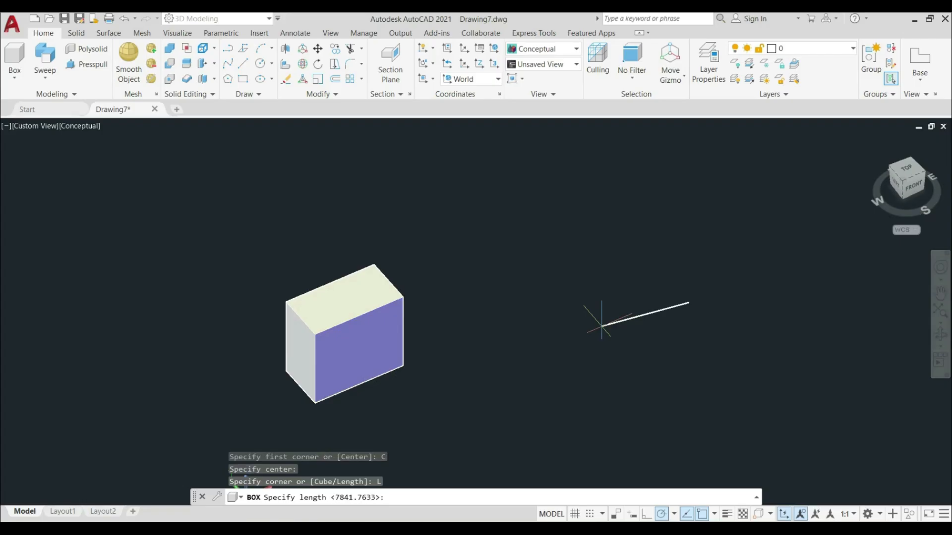
pyautogui.press('Return')
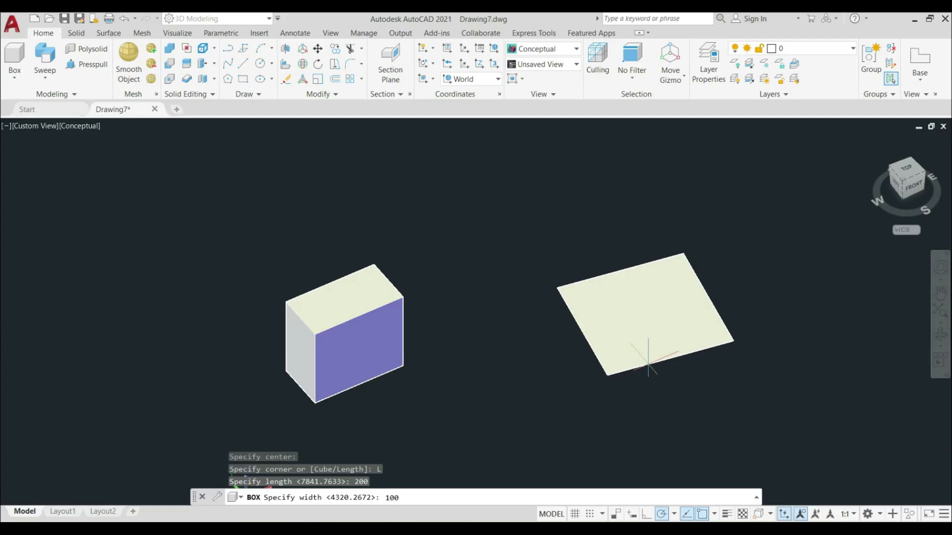
pyautogui.press('Return')
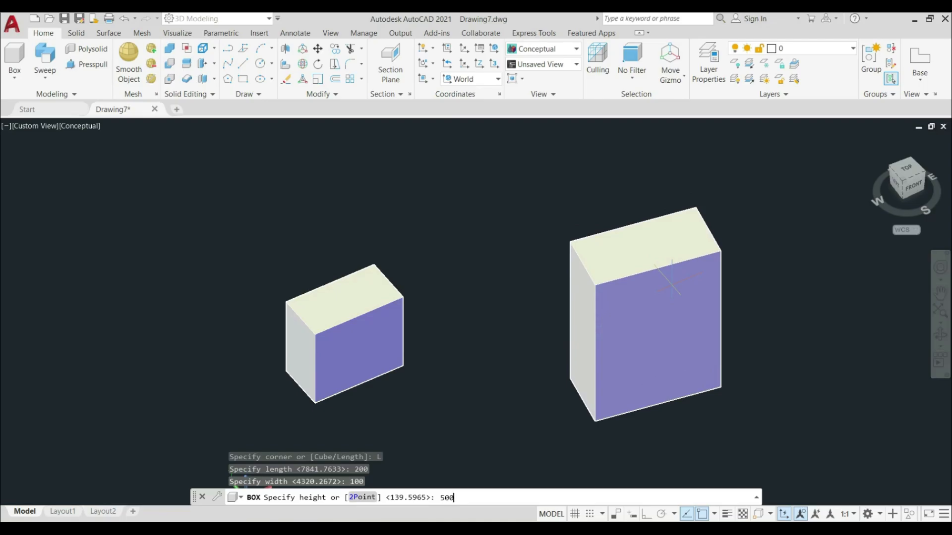
pyautogui.press('Return')
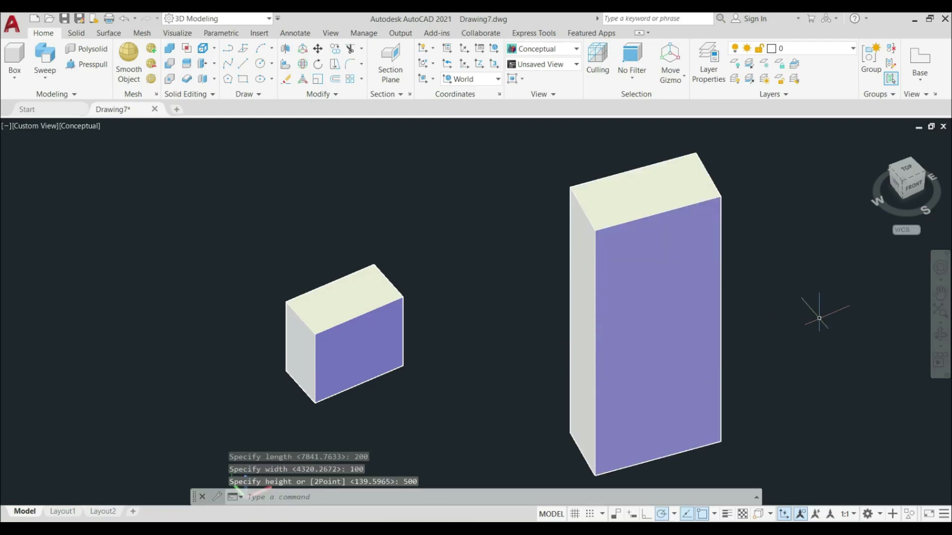
# Step: Draw a cube with 400-unit sides from a corner point in the empty space beside the two boxes, using the Box command's Cube option
pyautogui.scroll(-3, 819, 319)
pyautogui.scroll(2, 819, 319)
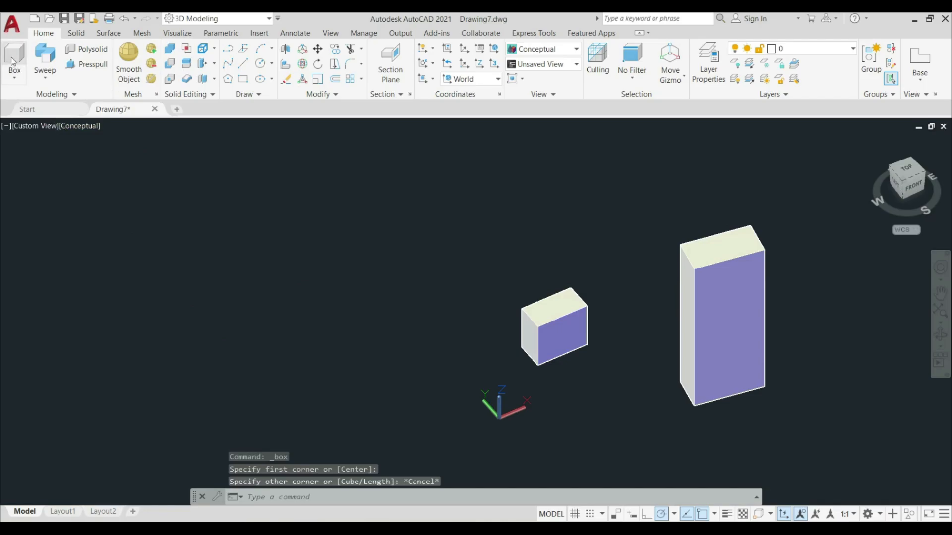
pyautogui.click(13, 59)
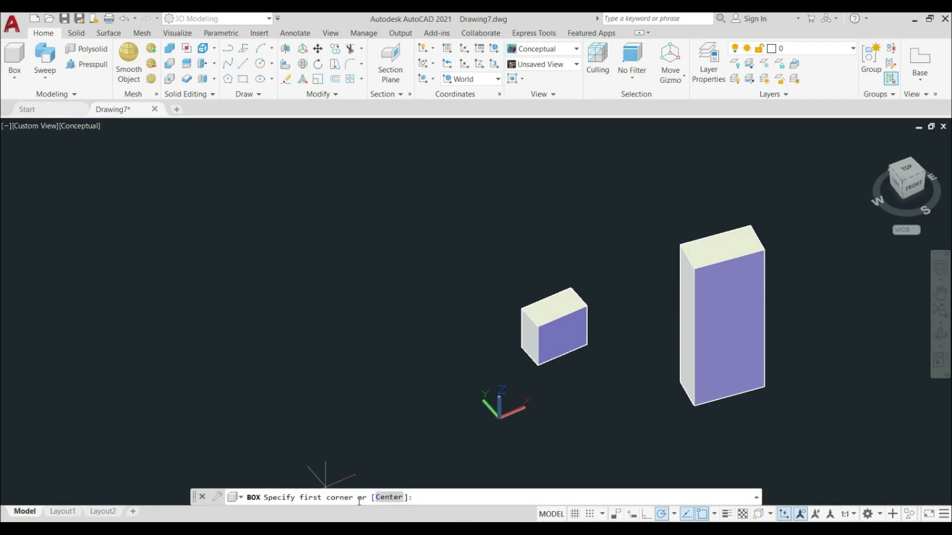
pyautogui.click(130, 234)
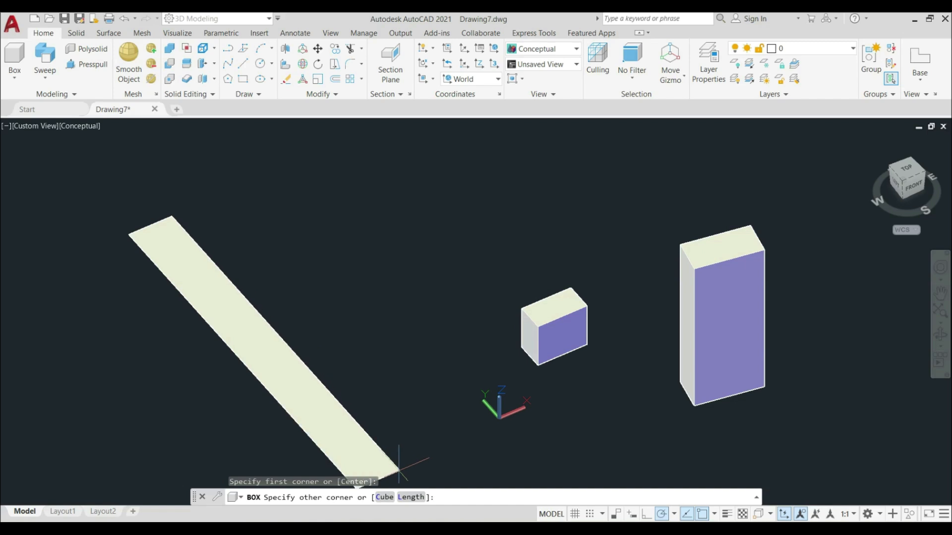
pyautogui.click(387, 497)
pyautogui.scroll(-4, 360, 295)
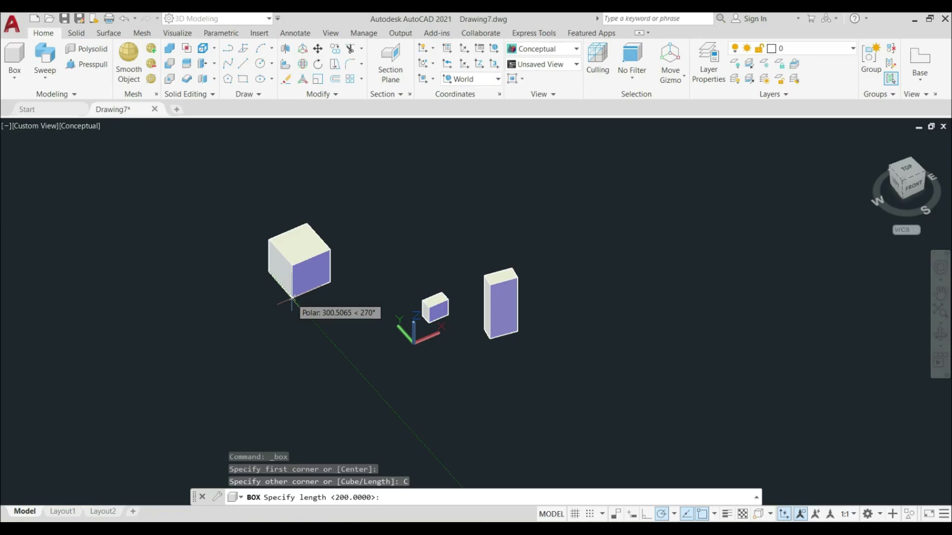
pyautogui.scroll(3, 292, 302)
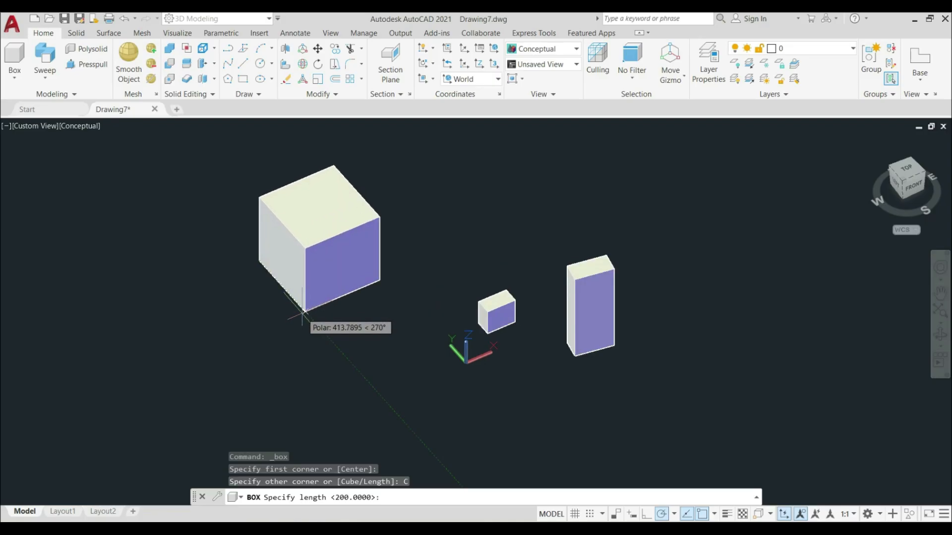
pyautogui.press('Return')
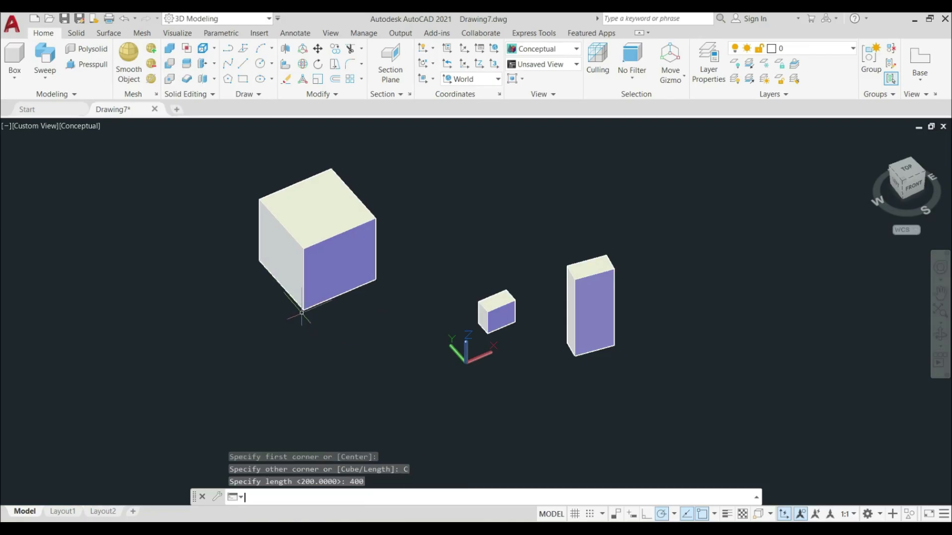
pyautogui.scroll(-2, 357, 320)
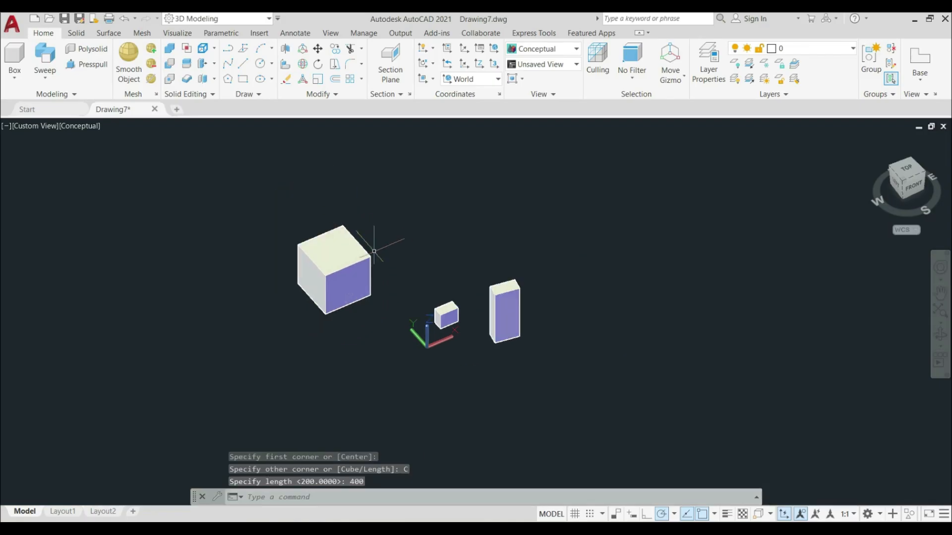
pyautogui.scroll(2, 385, 229)
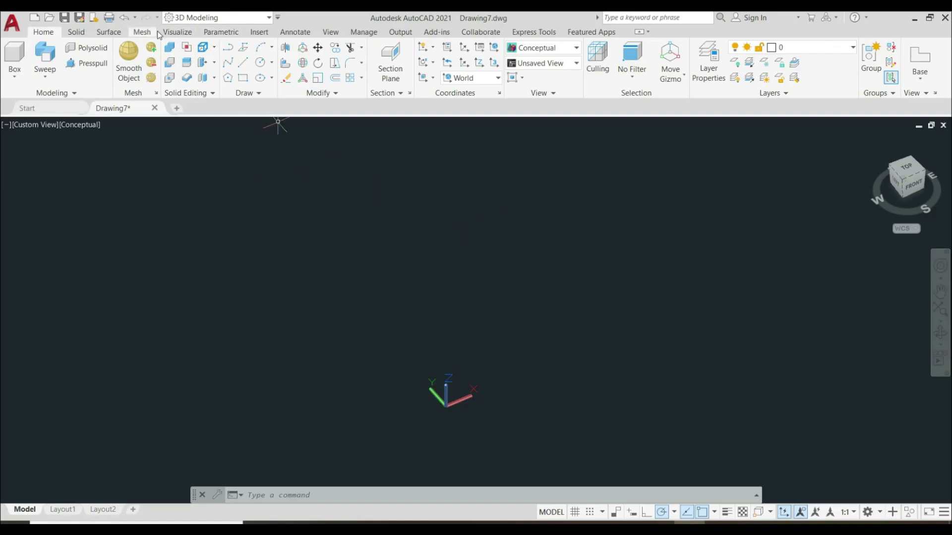
# Step: Draw a solid cylinder from its base centre point with a base radius of 300 and a height of 500
pyautogui.click(15, 78)
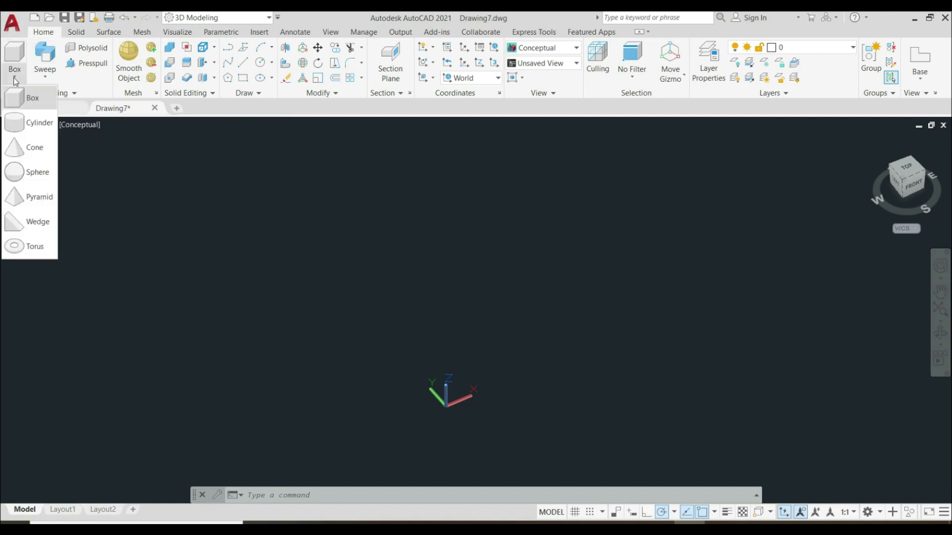
pyautogui.click(33, 123)
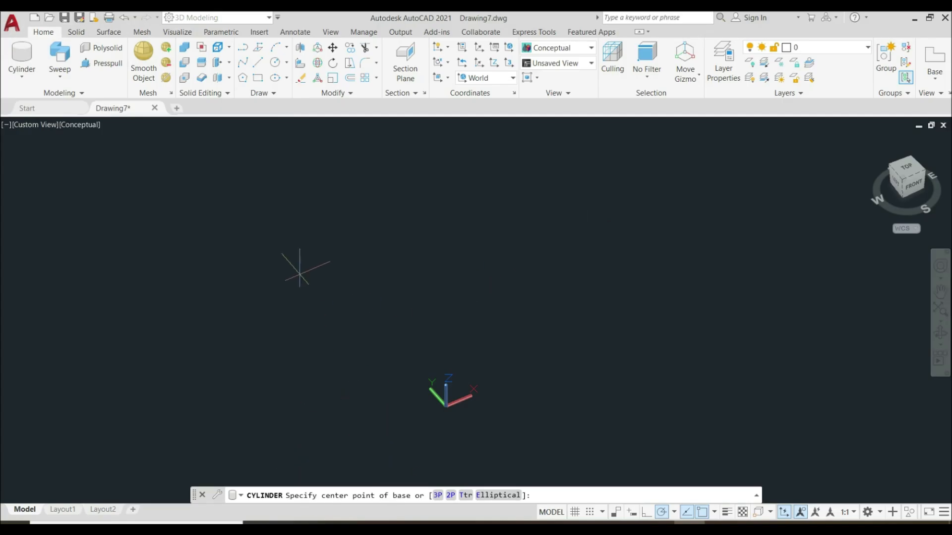
pyautogui.click(312, 299)
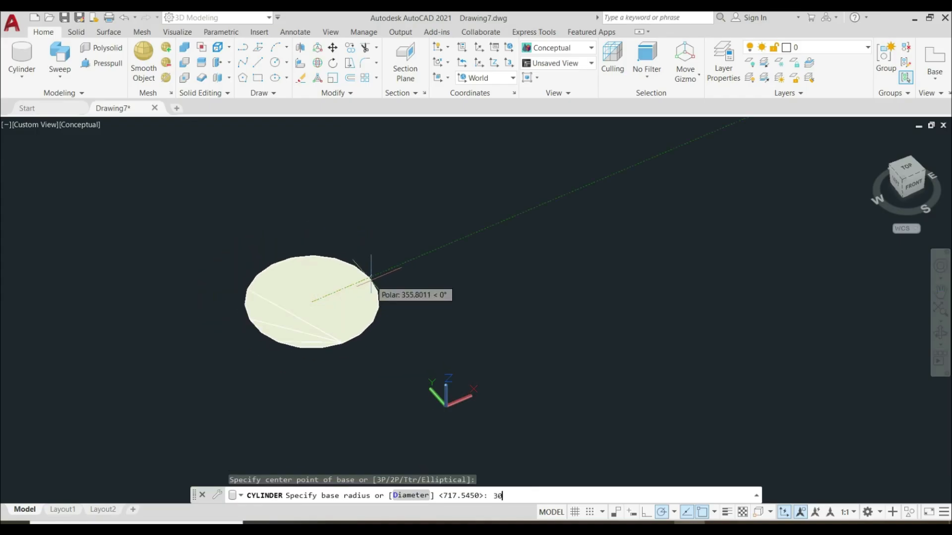
pyautogui.press('Return')
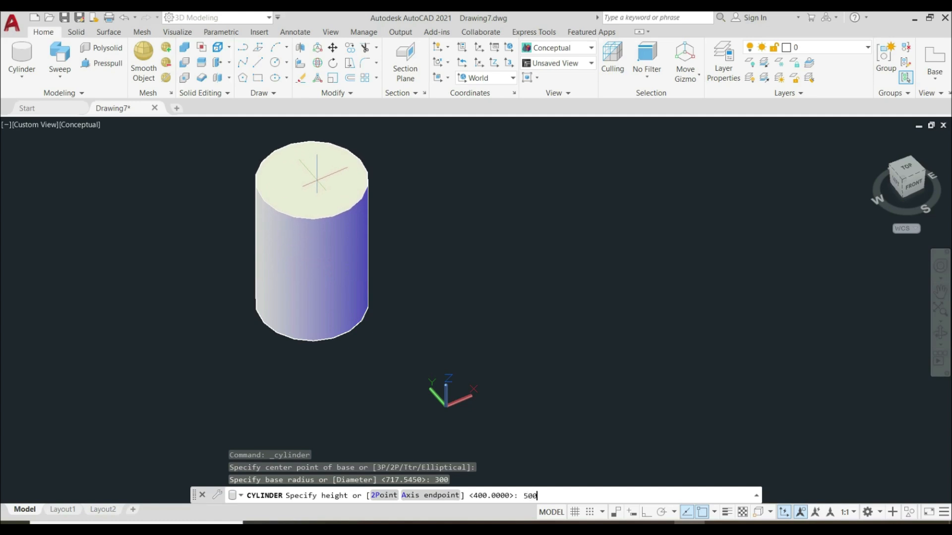
pyautogui.press('Return')
# Step: Draw a second cylinder beside the first, defining its base with the 3P option and giving it a height of 200
pyautogui.scroll(-2, 393, 256)
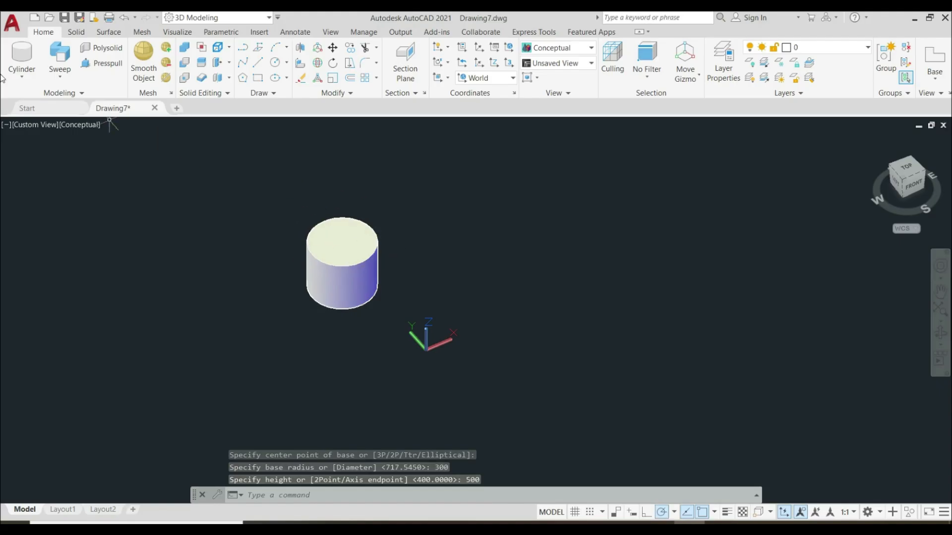
pyautogui.click(20, 59)
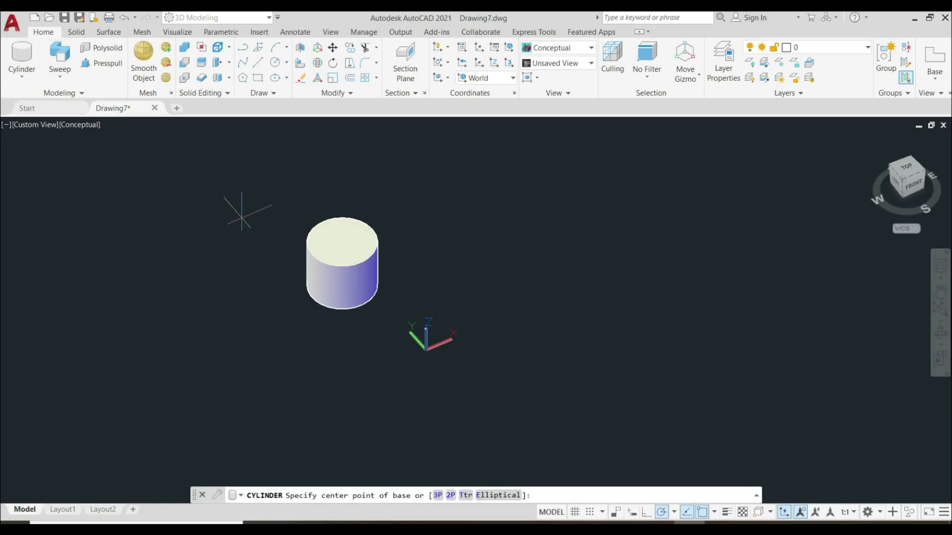
pyautogui.click(24, 58)
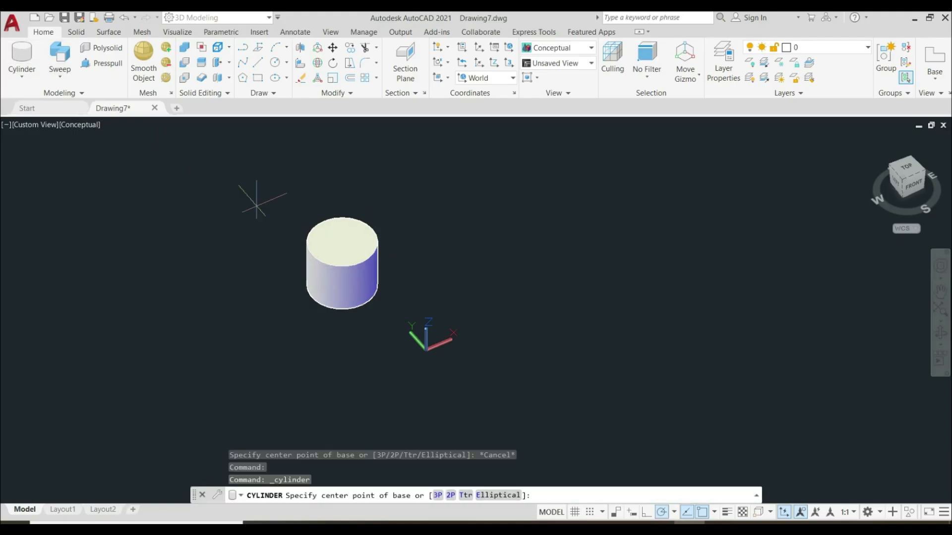
pyautogui.click(437, 495)
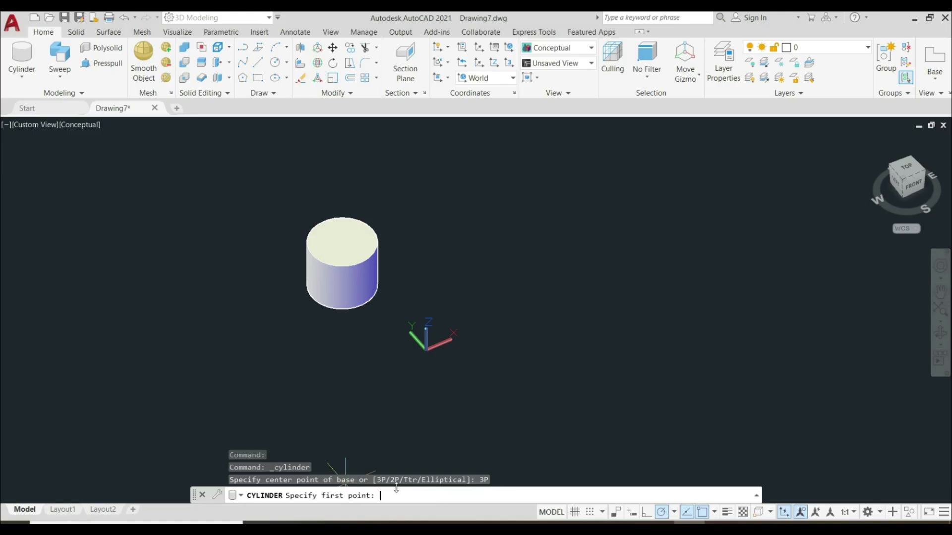
pyautogui.click(549, 260)
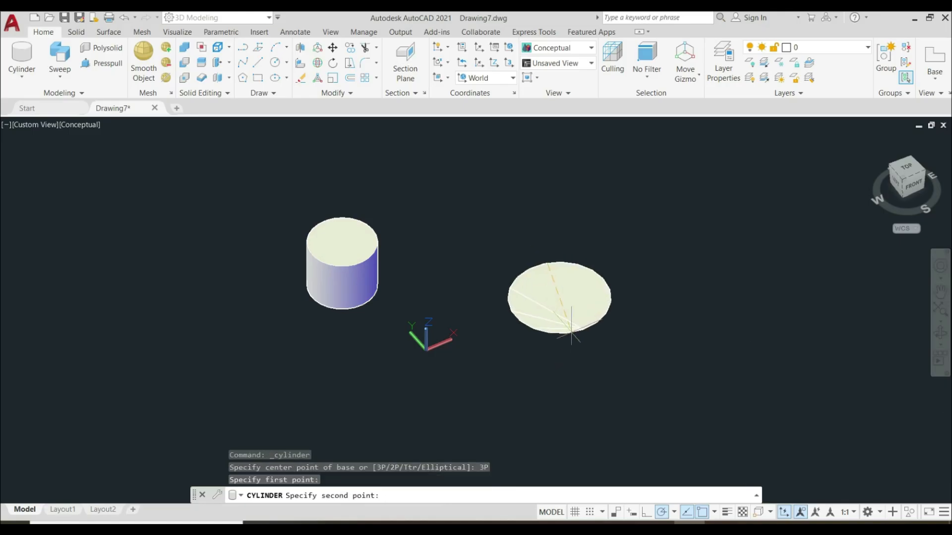
pyautogui.click(572, 342)
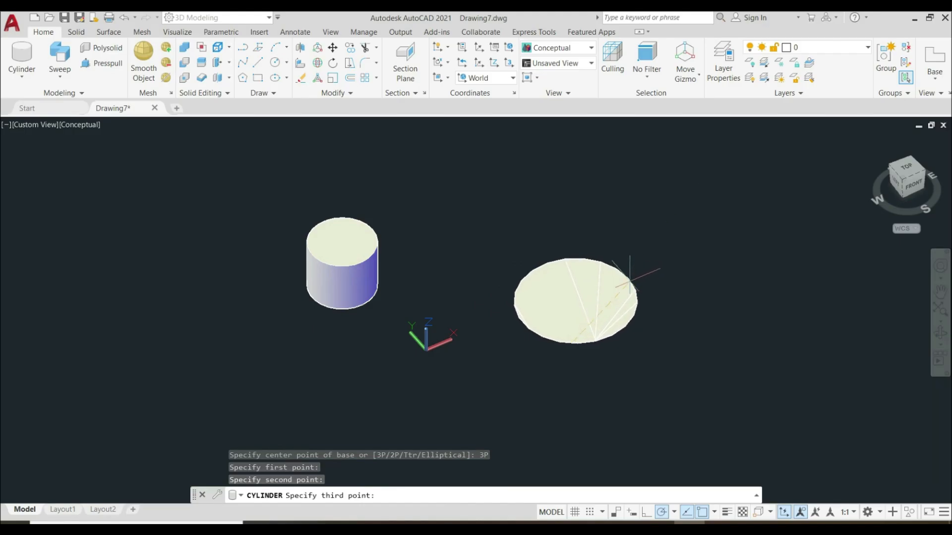
pyautogui.click(634, 285)
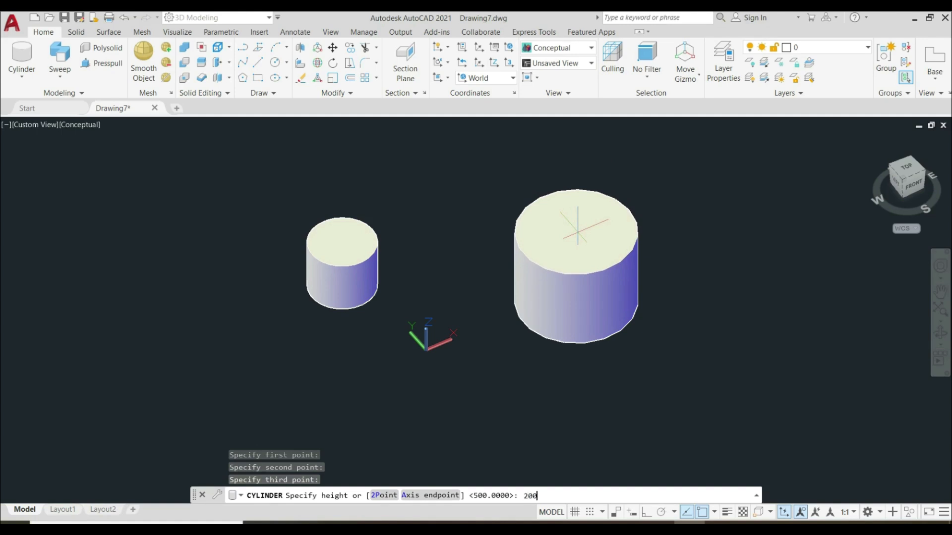
pyautogui.write('200')
pyautogui.press('Return')
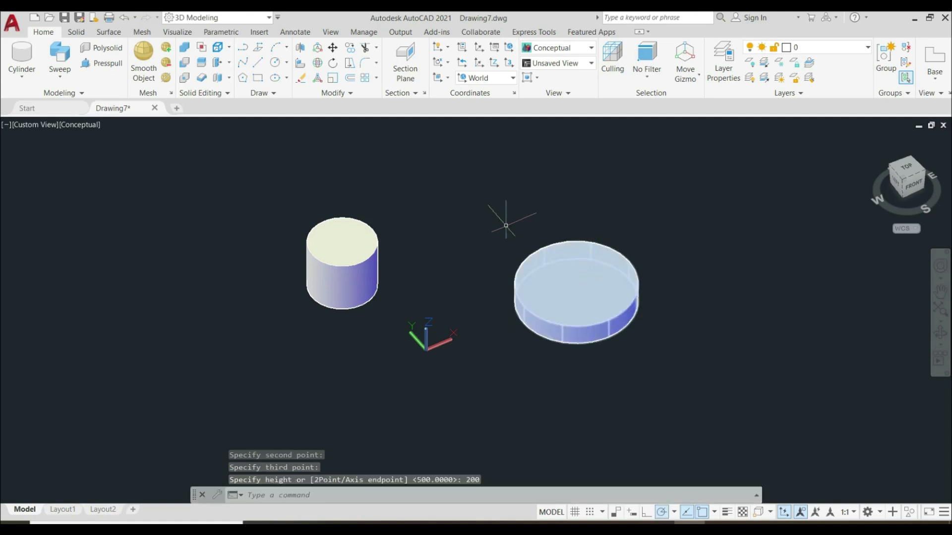
# Step: Draw a third cylinder on the other side of the first, using the 2P option for its base diameter and a height of 500
pyautogui.click(20, 68)
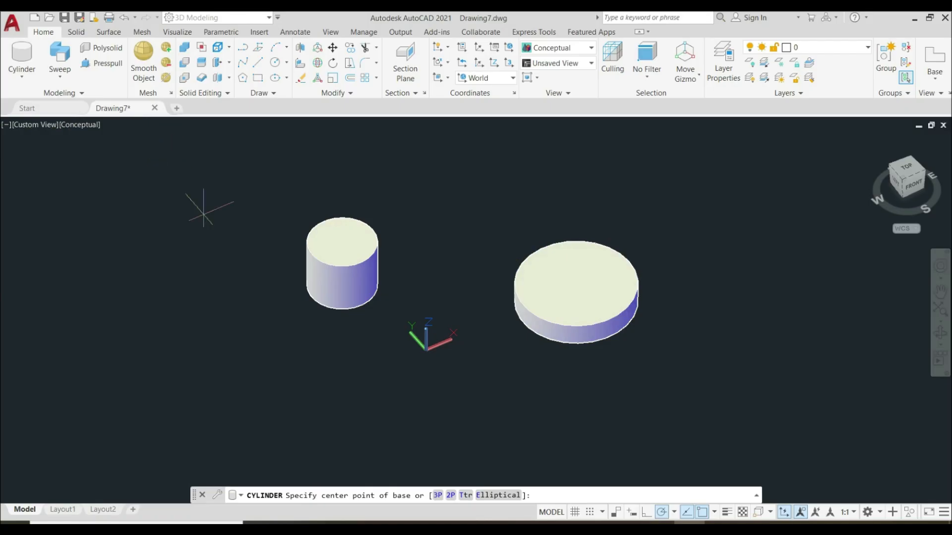
pyautogui.click(451, 497)
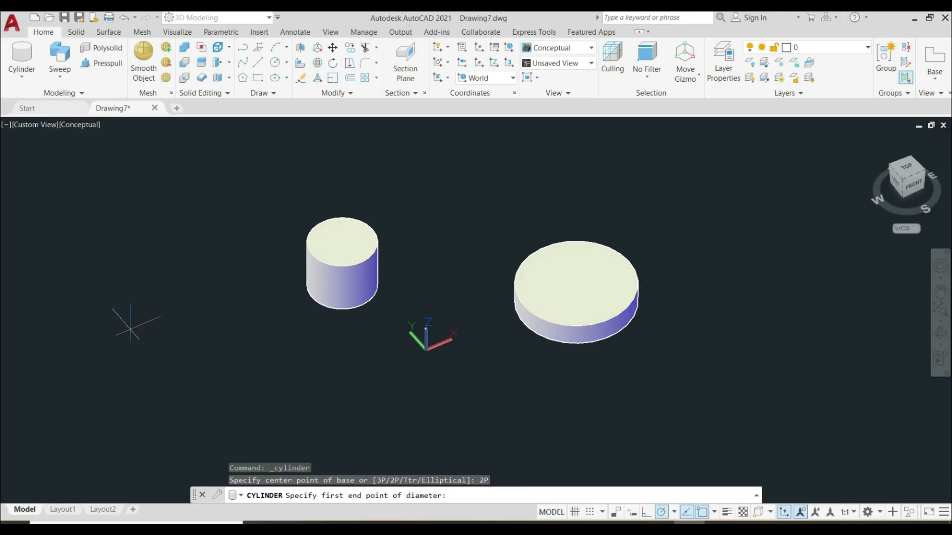
pyautogui.click(71, 246)
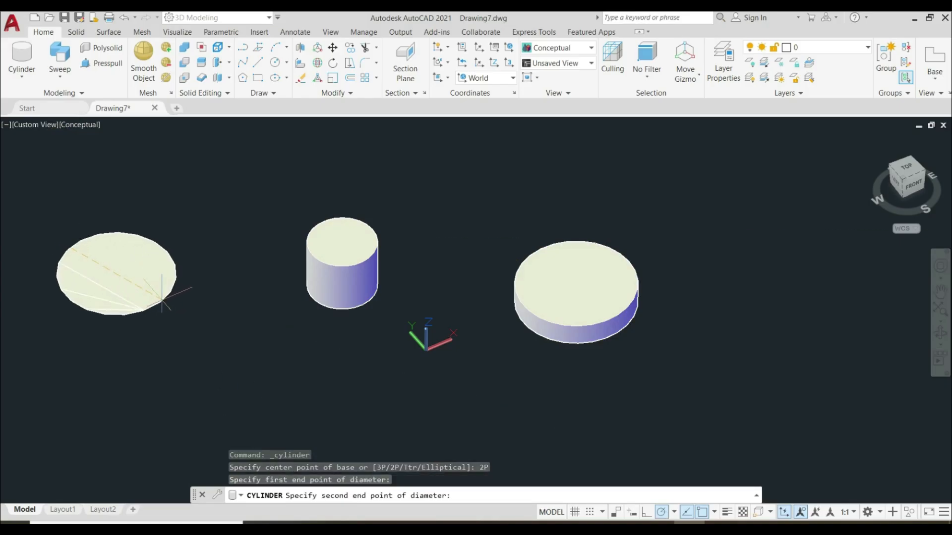
pyautogui.click(182, 301)
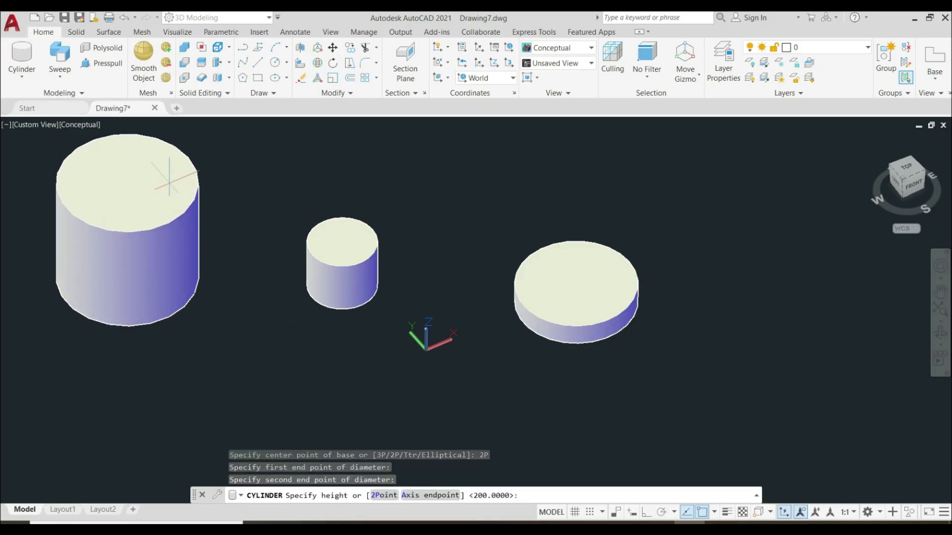
pyautogui.press('Return')
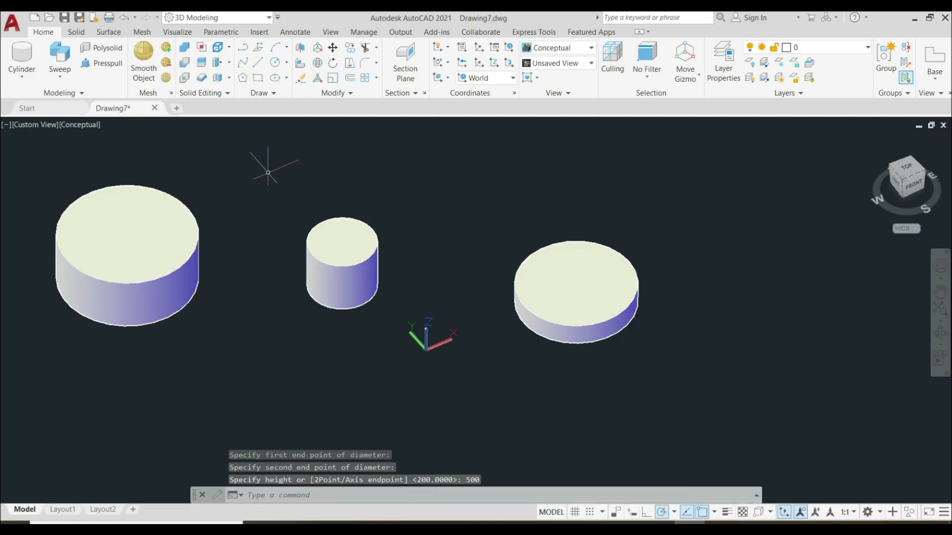
# Step: Draw an elliptical cylinder beyond the 3P cylinder from its axis endpoints, with a second-axis distance of about 160 and a height of about 1493
pyautogui.click(17, 59)
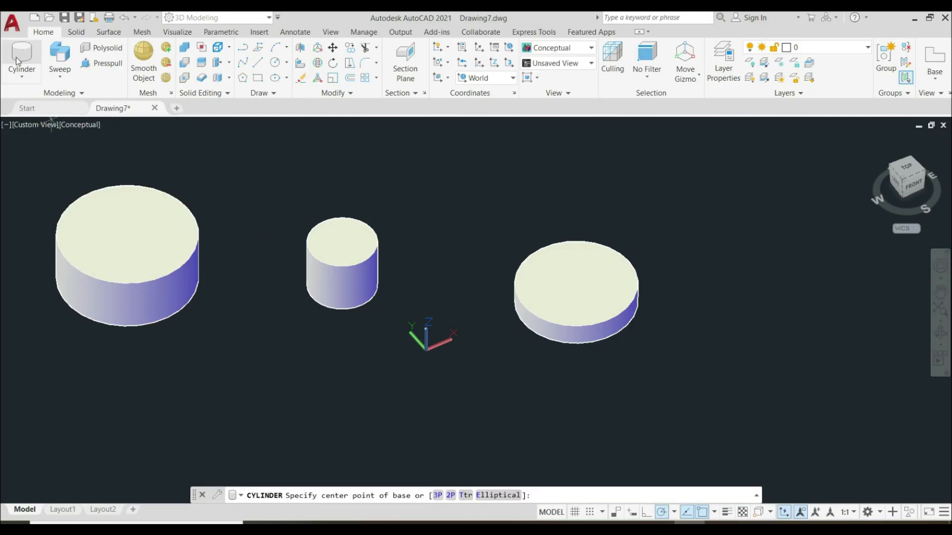
pyautogui.click(498, 496)
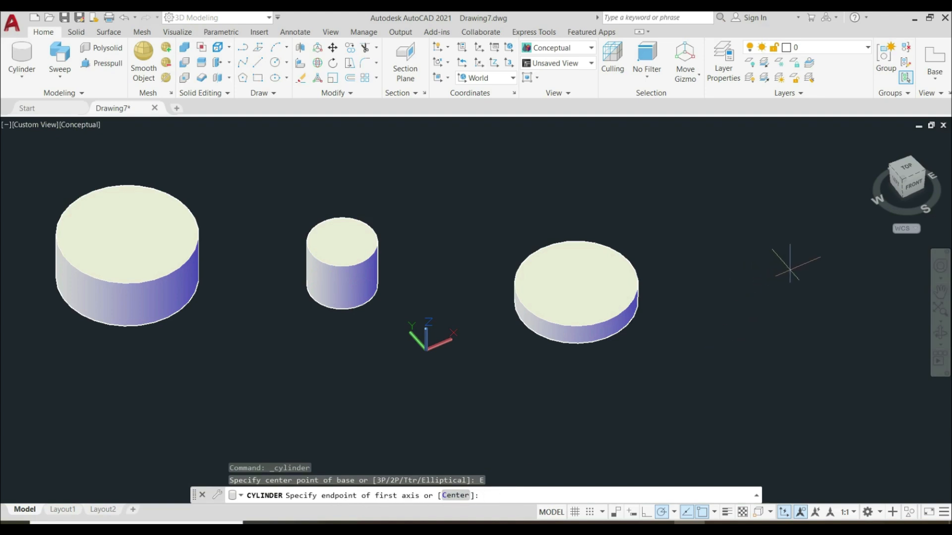
pyautogui.click(790, 278)
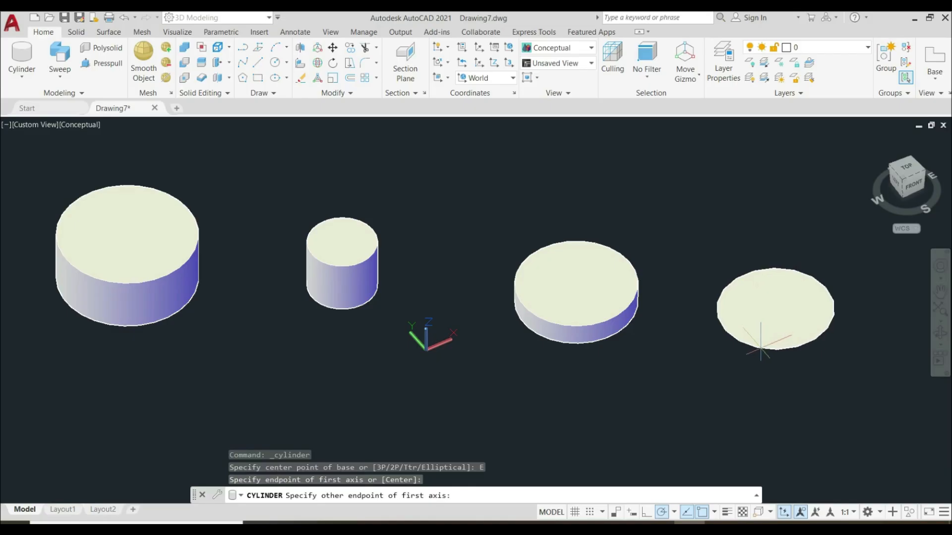
pyautogui.click(757, 350)
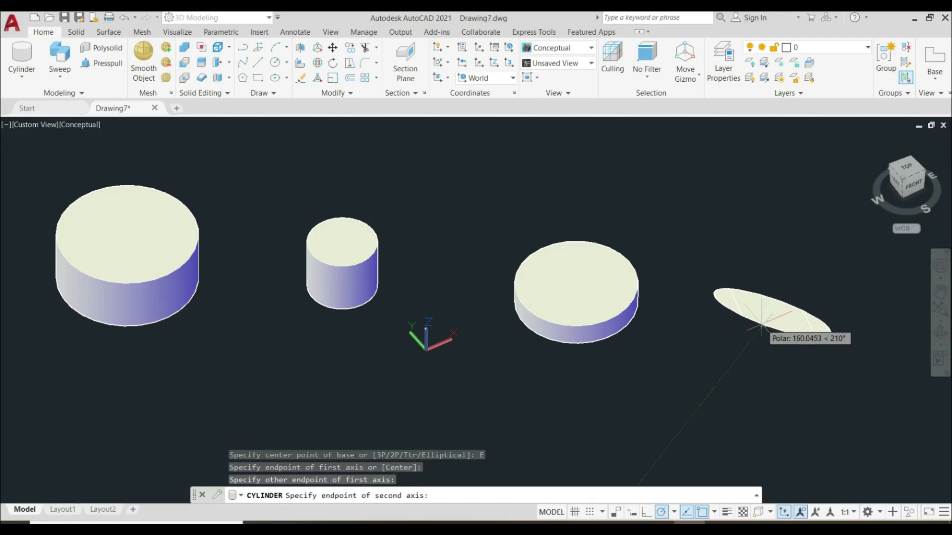
pyautogui.click(761, 326)
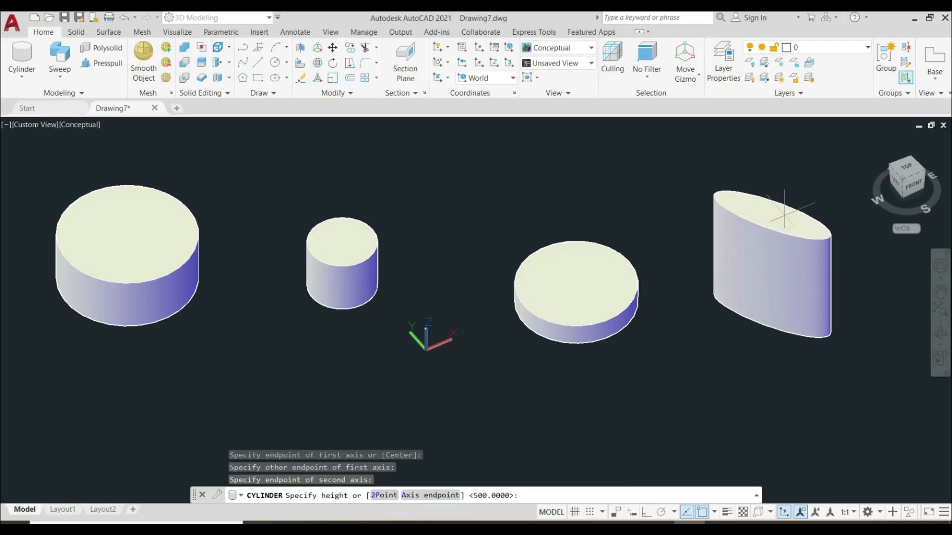
pyautogui.click(782, 183)
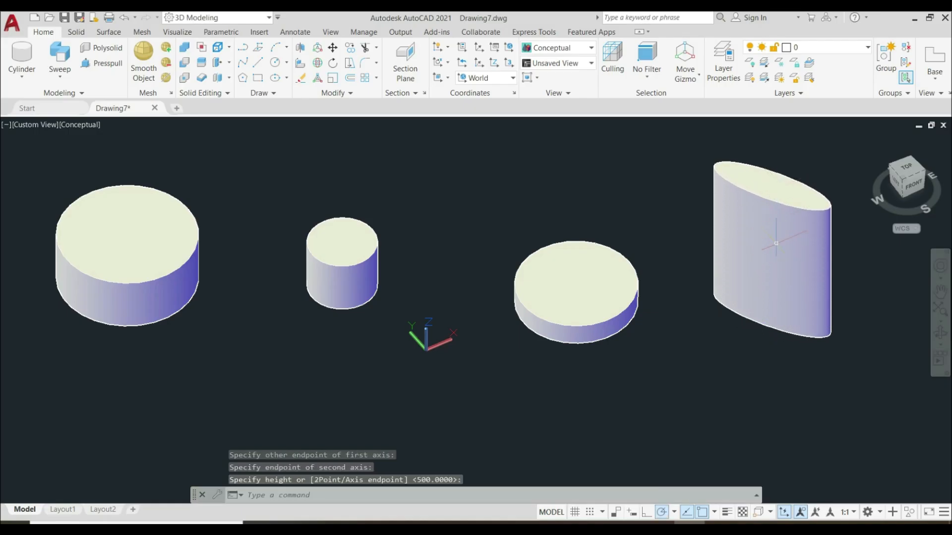
pyautogui.scroll(-1, 776, 243)
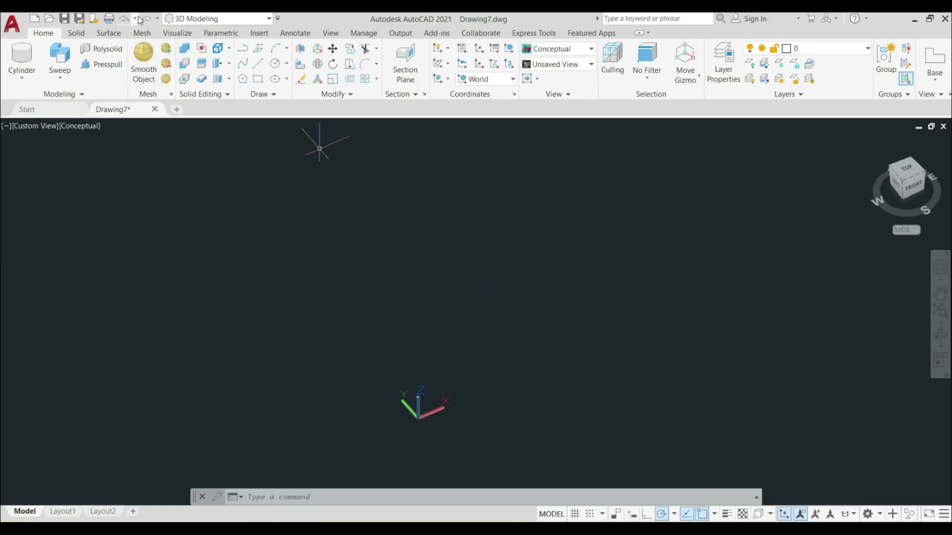
# Step: Draw a solid cone from its base centre point in the empty drawing, with a base radius of 500 and a height of 500
pyautogui.click(22, 79)
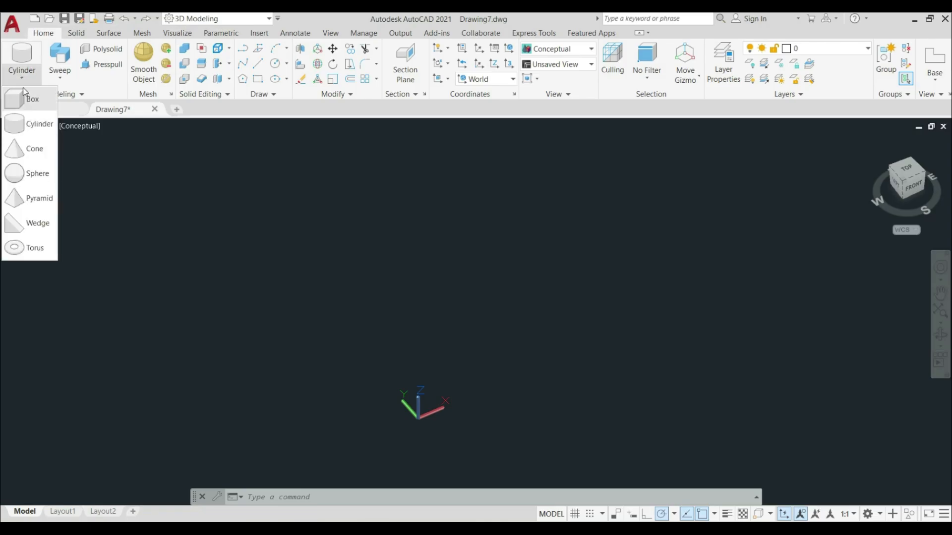
pyautogui.click(29, 152)
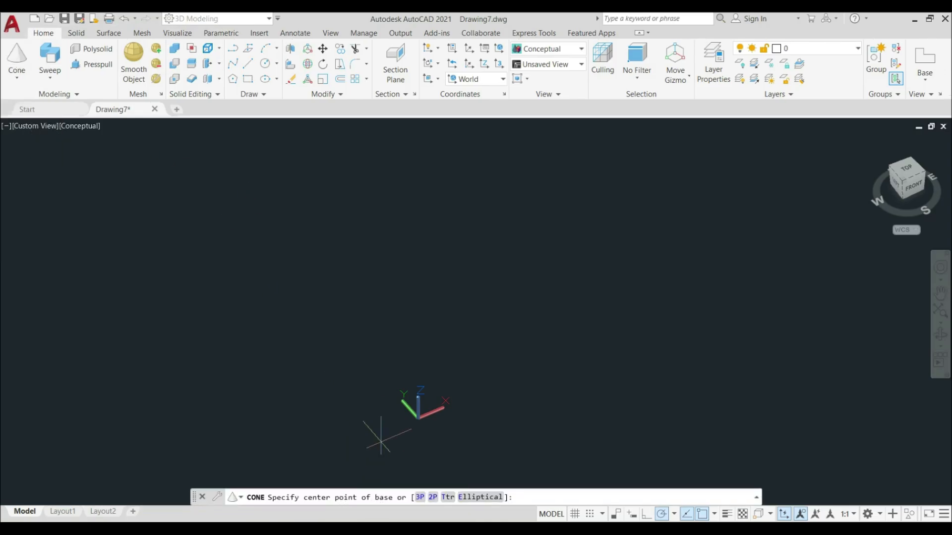
pyautogui.click(342, 278)
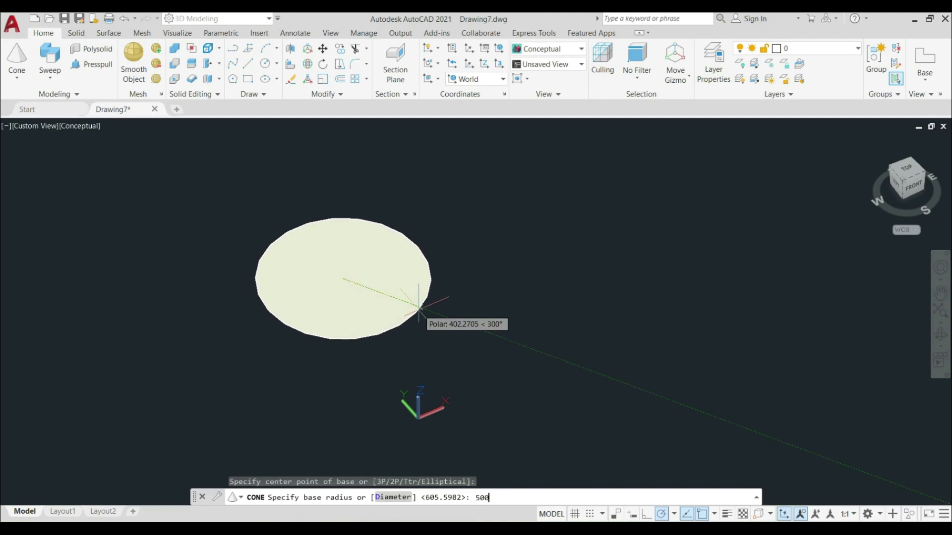
pyautogui.press('Return')
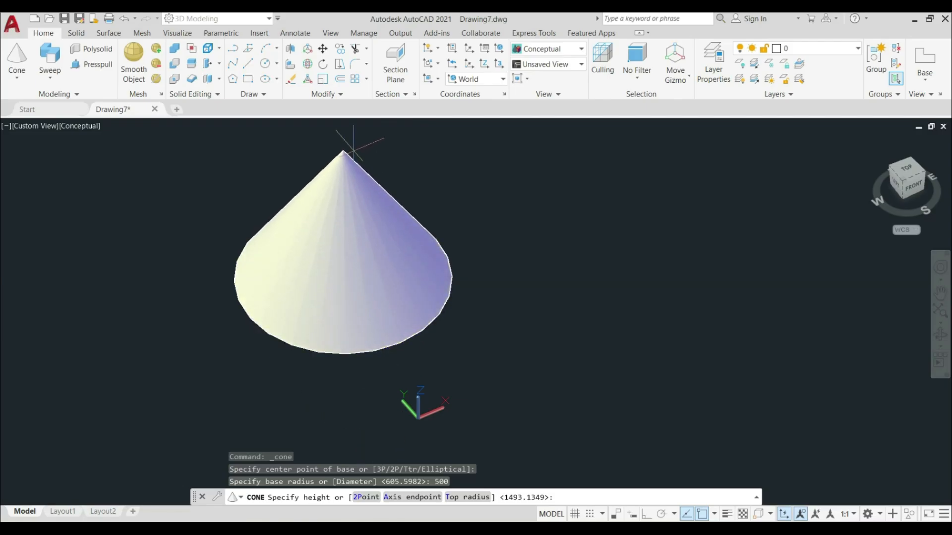
pyautogui.scroll(-2, 352, 223)
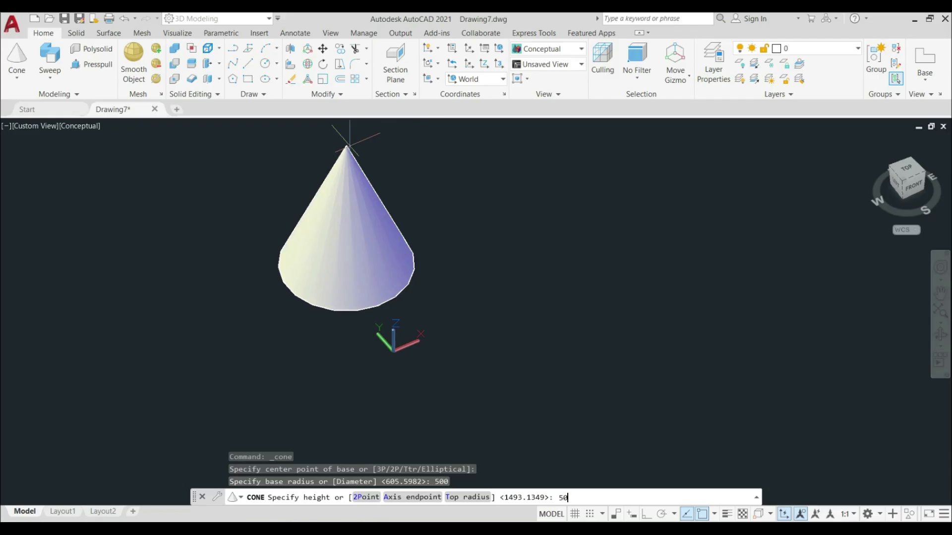
pyautogui.press('Return')
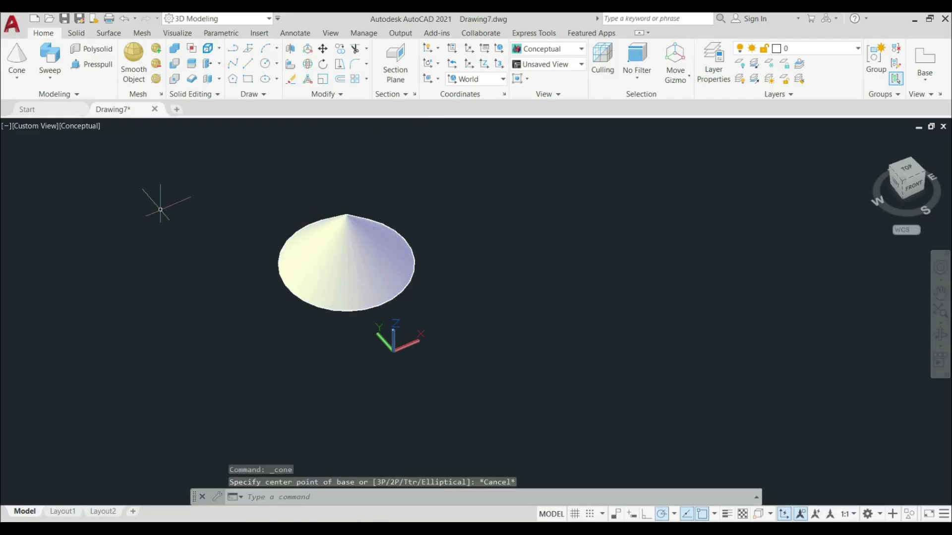
# Step: Draw a larger, taller cone beside the first, defining its base with the 3P option and picking its height freehand
pyautogui.click(17, 57)
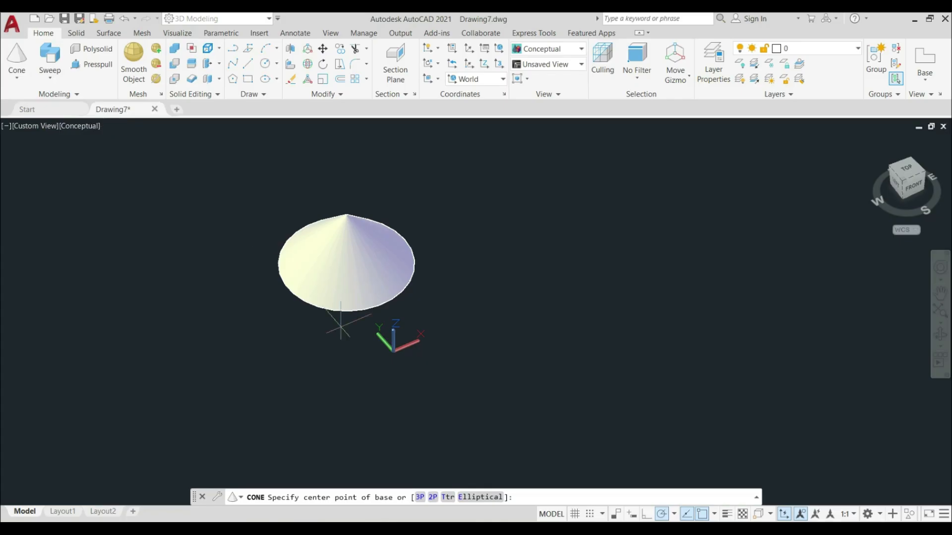
pyautogui.click(420, 497)
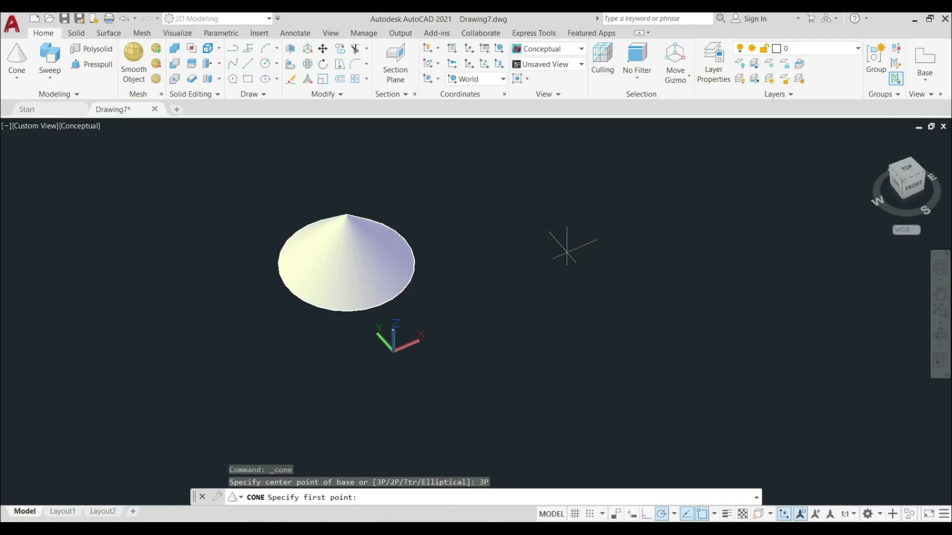
pyautogui.click(562, 232)
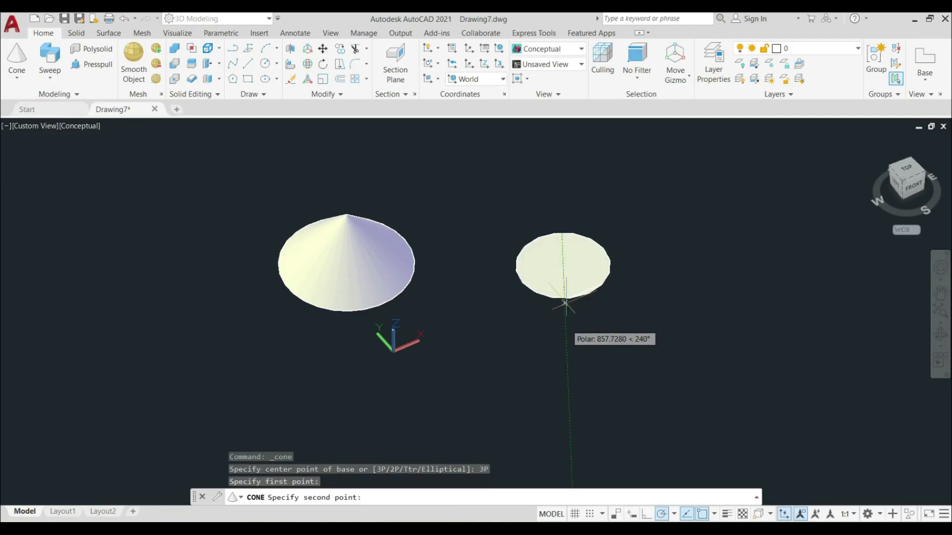
pyautogui.click(569, 372)
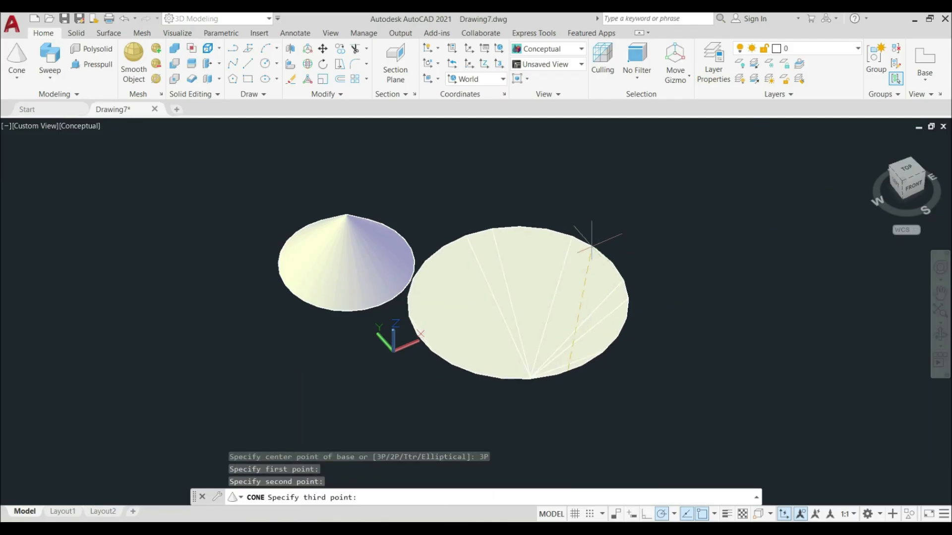
pyautogui.click(629, 272)
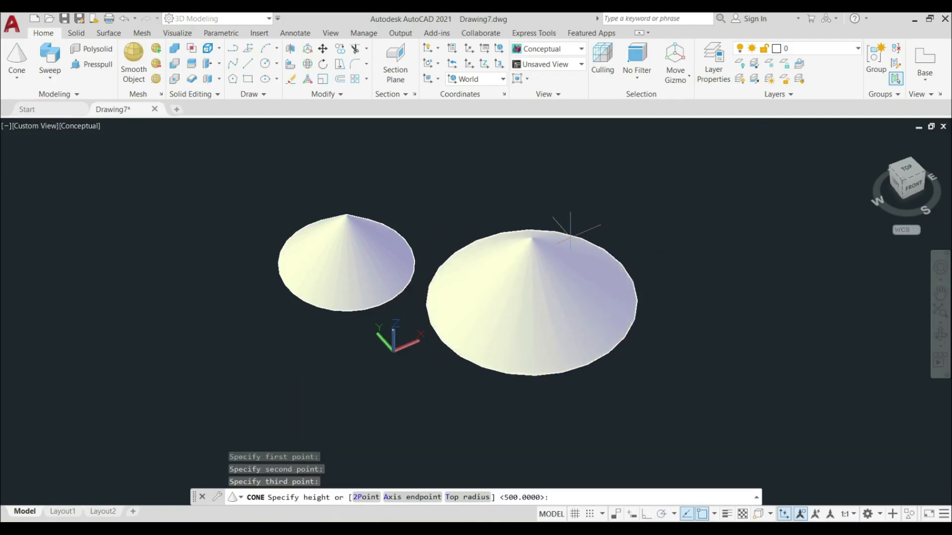
pyautogui.scroll(-5, 532, 184)
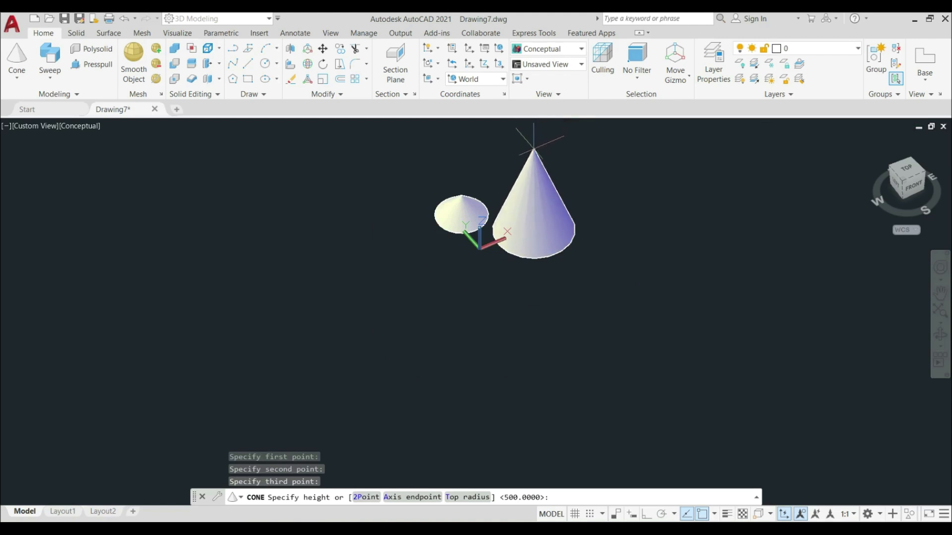
pyautogui.click(533, 148)
# Step: Draw an inverted cone apart from the first two, using the 2P option for its base diameter and a downward height of about 3987
pyautogui.scroll(-4, 575, 208)
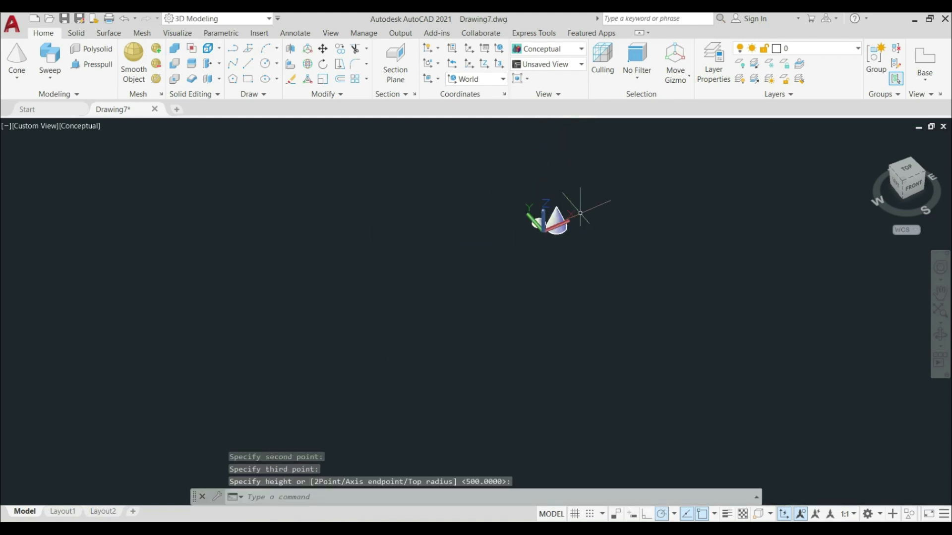
pyautogui.scroll(5, 580, 213)
pyautogui.click(17, 57)
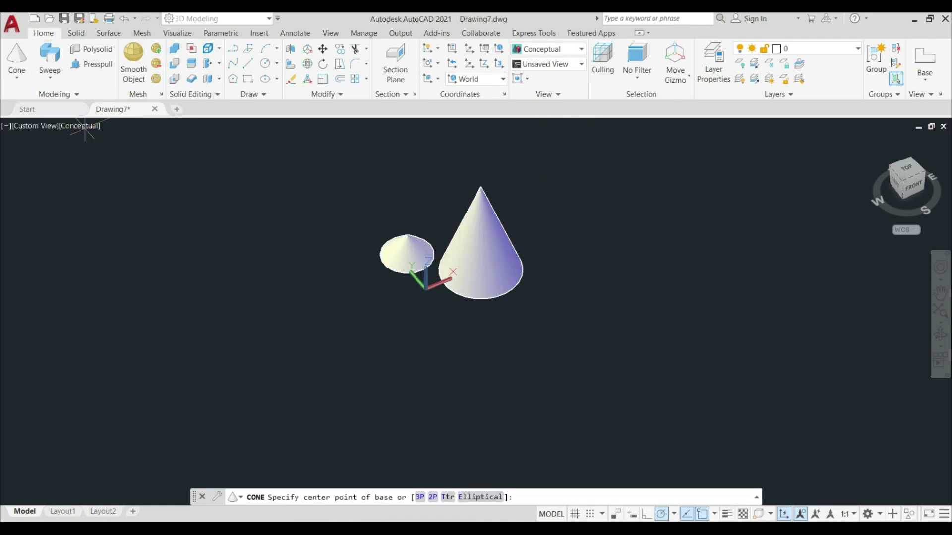
pyautogui.click(433, 498)
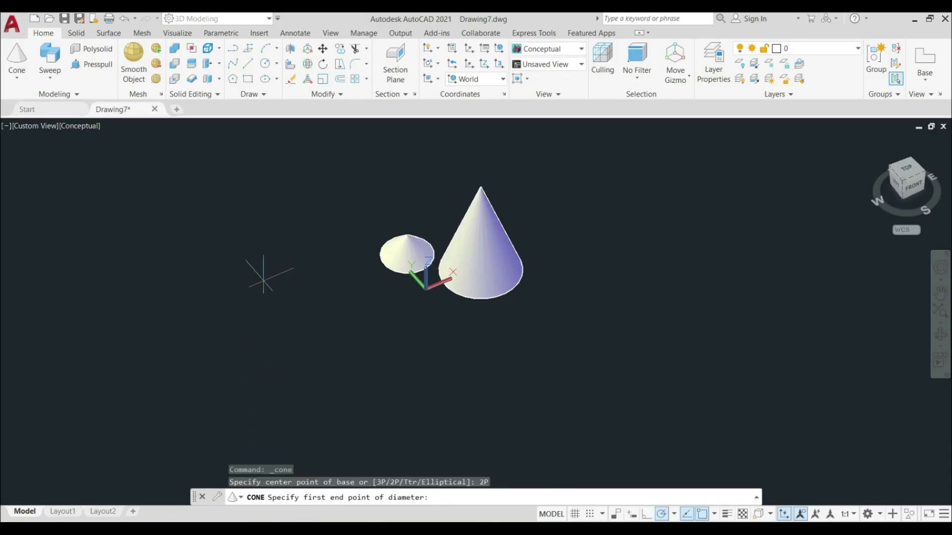
pyautogui.click(144, 232)
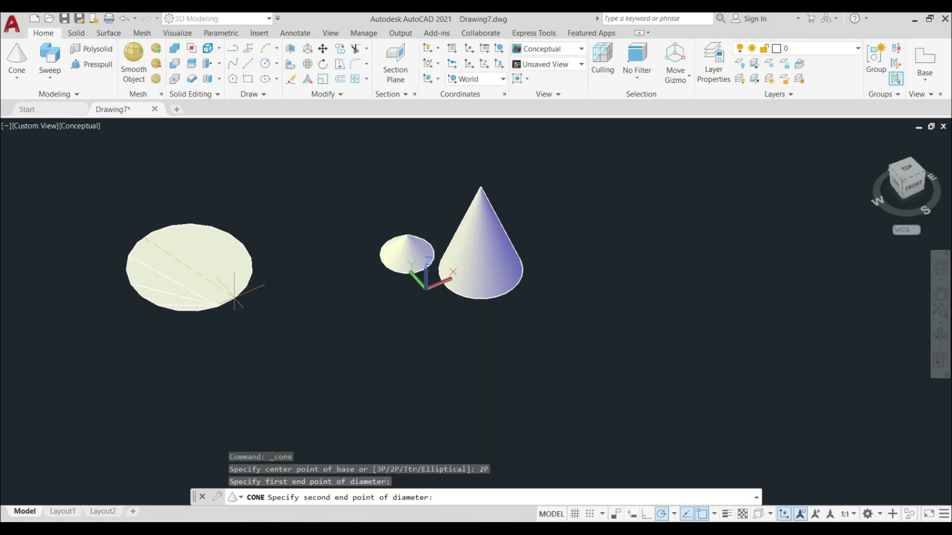
pyautogui.click(224, 294)
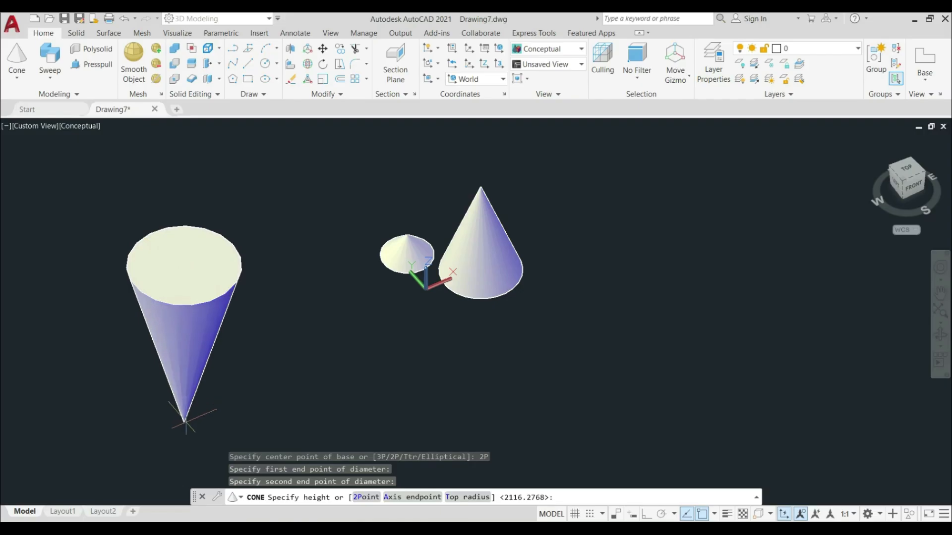
pyautogui.click(185, 423)
# Step: Draw an elliptical cone on the far side of the 3P cone from its axis endpoints, with a height of about 4721
pyautogui.scroll(-5, 275, 379)
pyautogui.scroll(4, 283, 380)
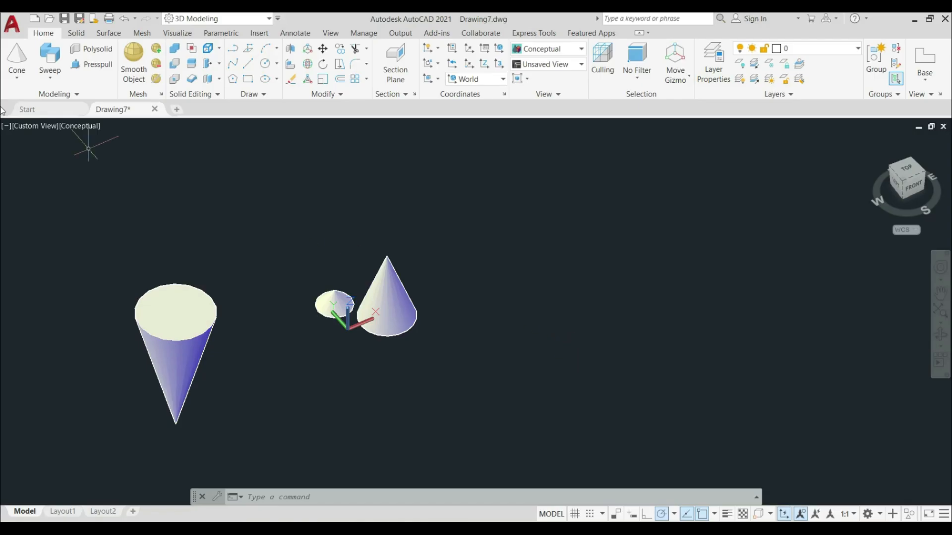
pyautogui.click(16, 57)
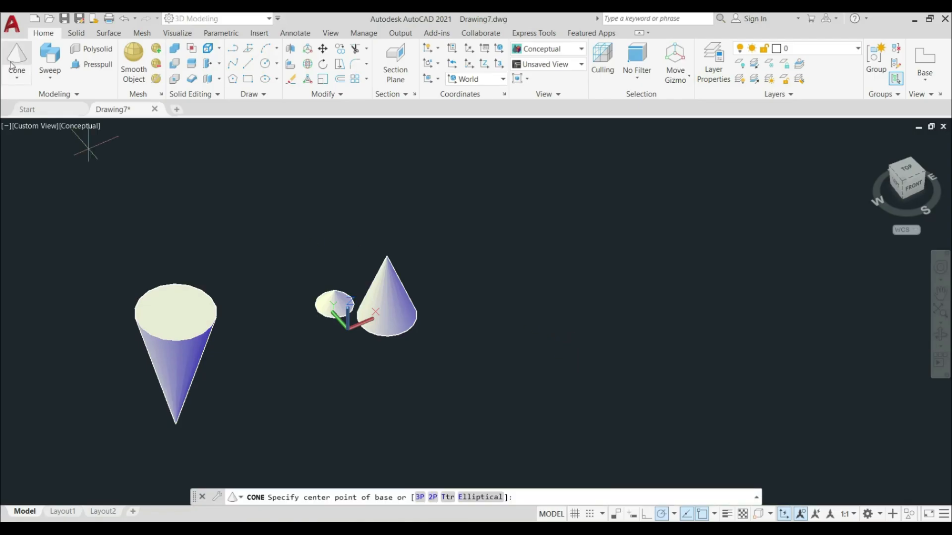
pyautogui.click(479, 497)
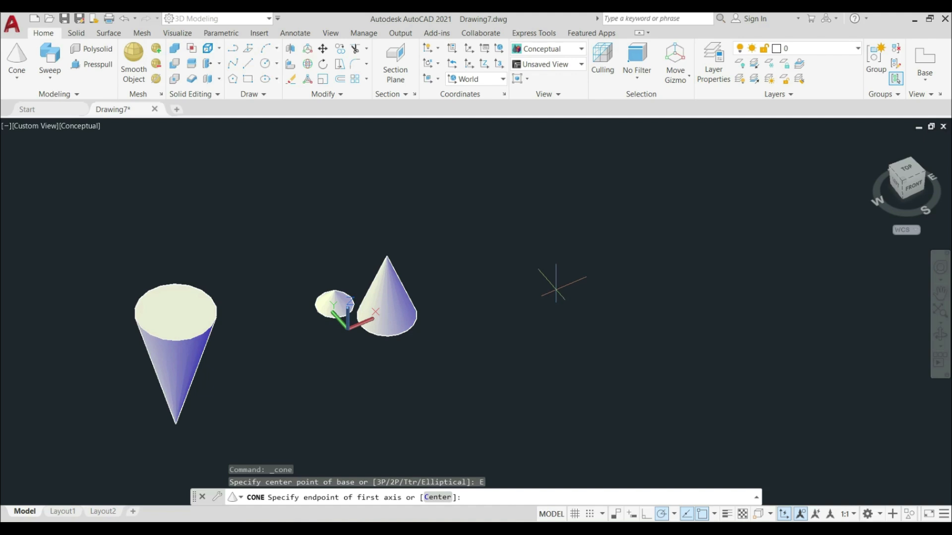
pyautogui.click(650, 236)
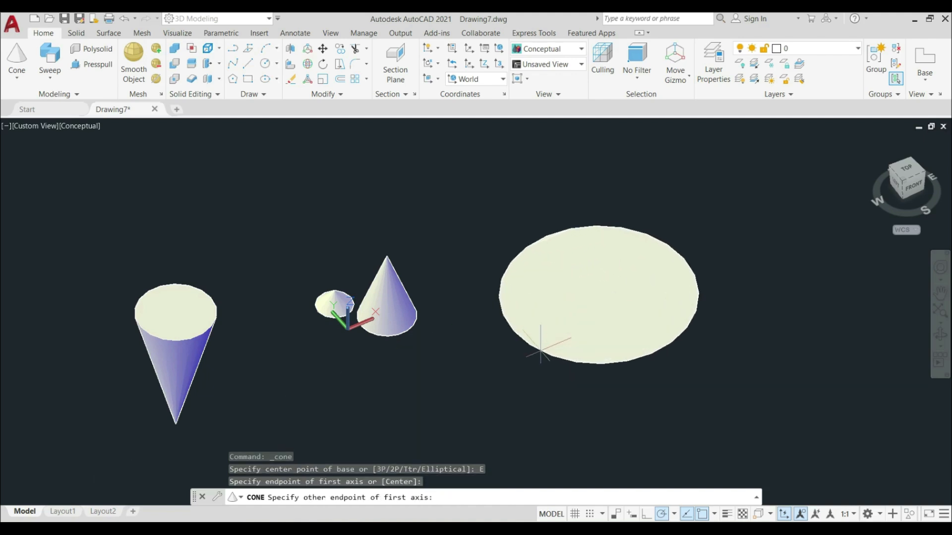
pyautogui.click(540, 347)
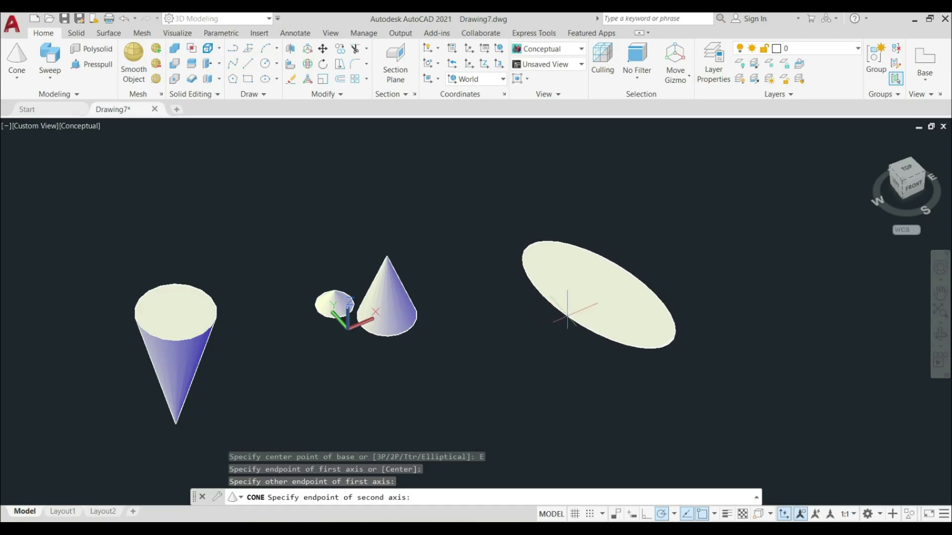
pyautogui.click(567, 310)
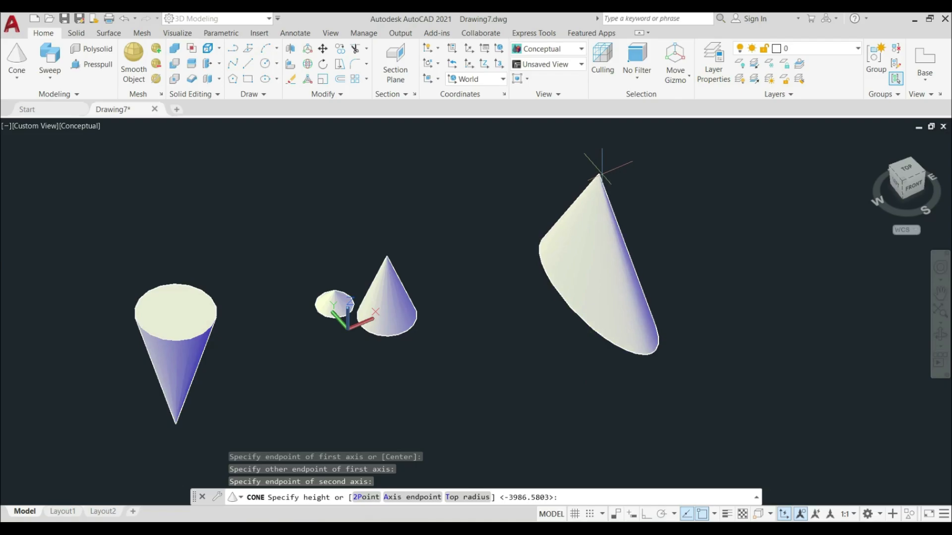
pyautogui.click(606, 162)
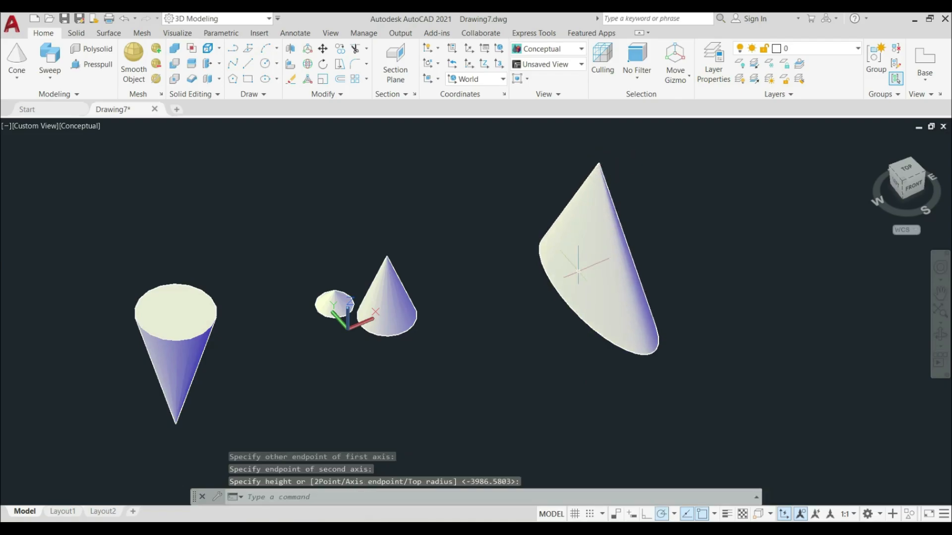
# Step: Draw a truncated cone in the empty area beyond the elliptical cone, with base radius 200, top radius 20 and height 100
pyautogui.scroll(-6, 578, 272)
pyautogui.scroll(4, 676, 277)
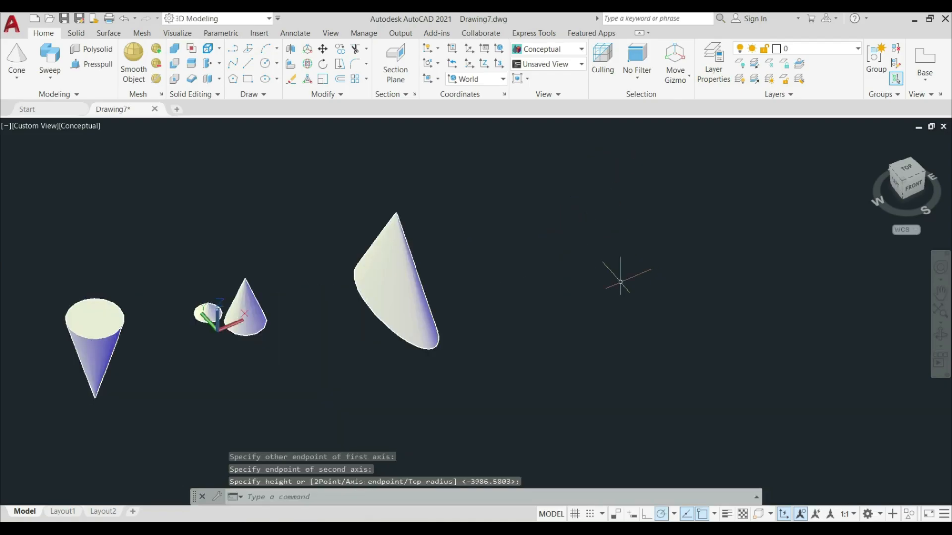
pyautogui.click(16, 59)
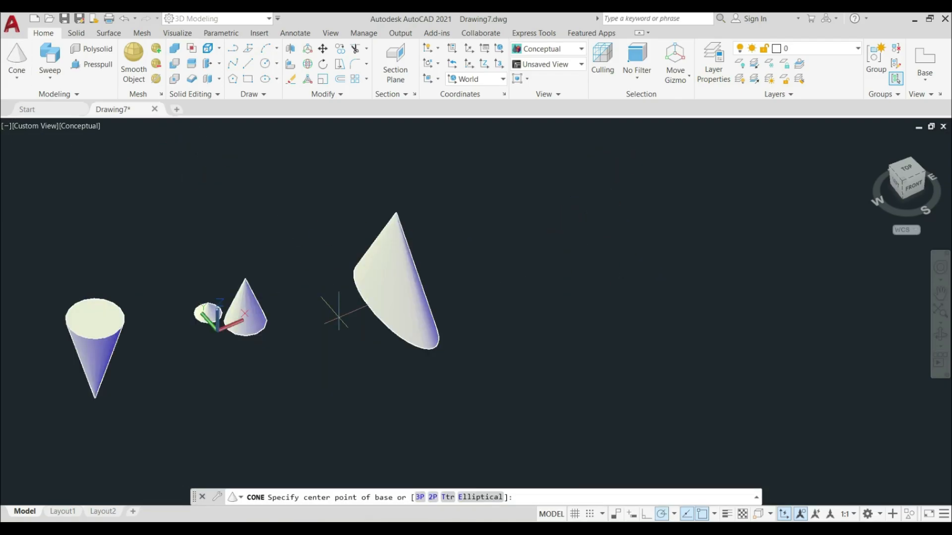
pyautogui.click(653, 278)
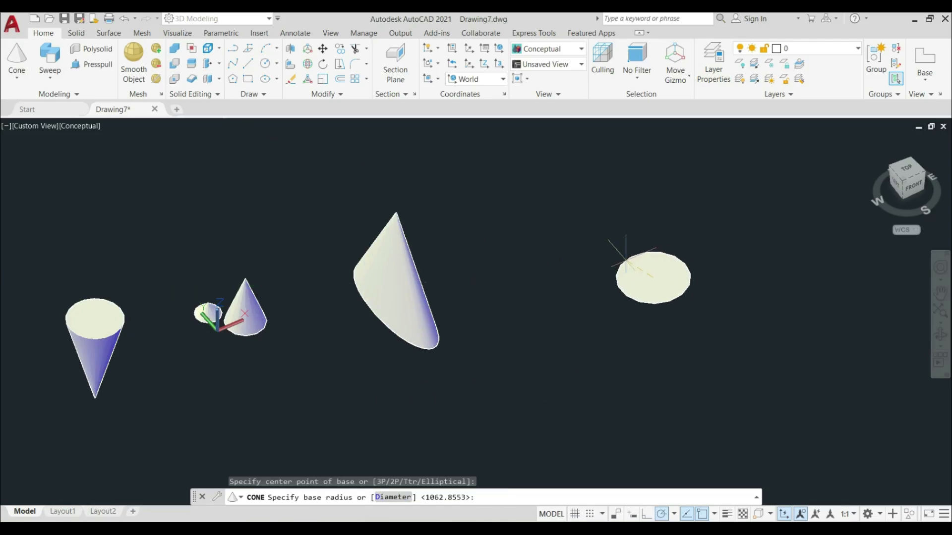
pyautogui.write('200')
pyautogui.press('Return')
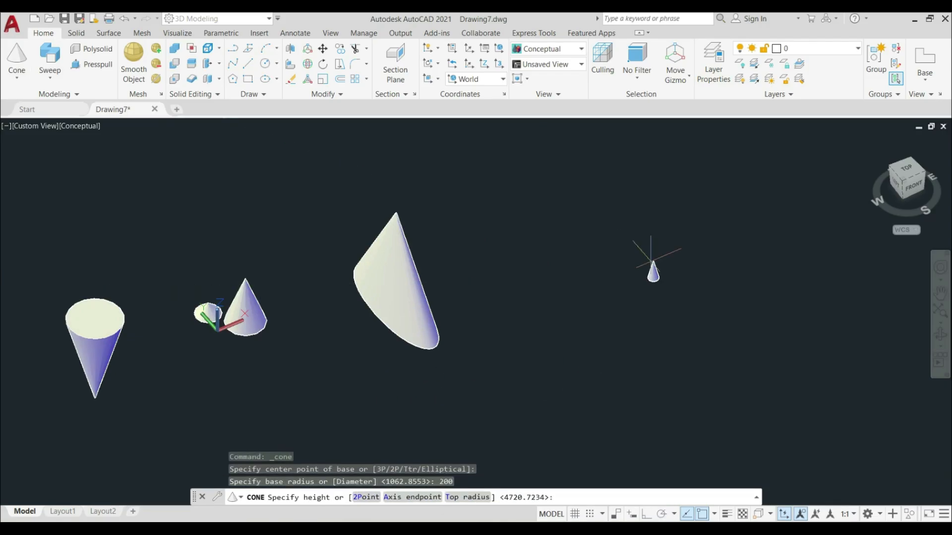
pyautogui.scroll(2, 649, 252)
pyautogui.scroll(2, 632, 250)
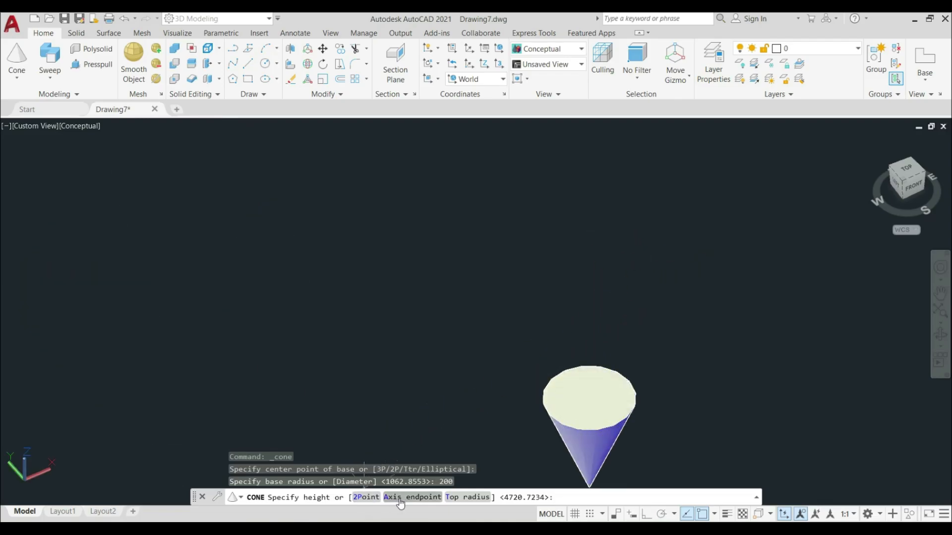
pyautogui.click(461, 499)
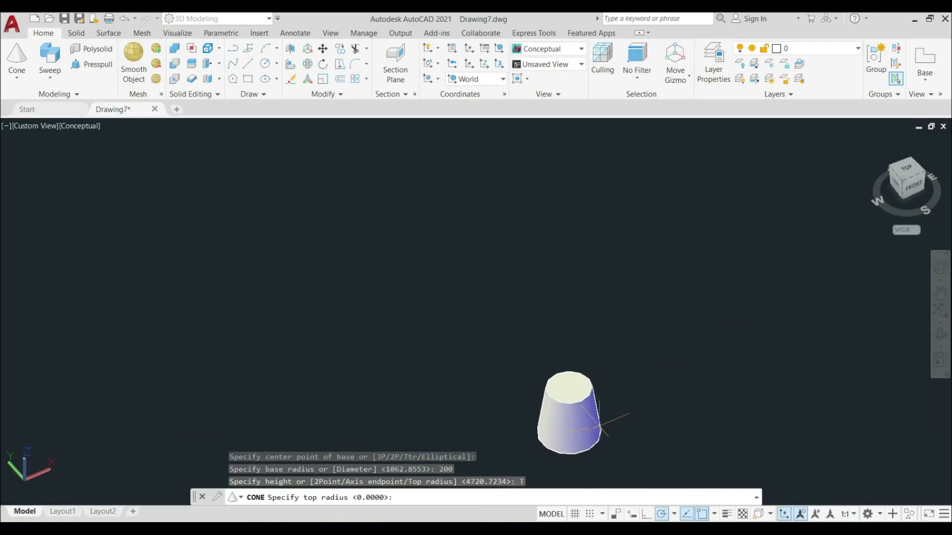
pyautogui.press('Return')
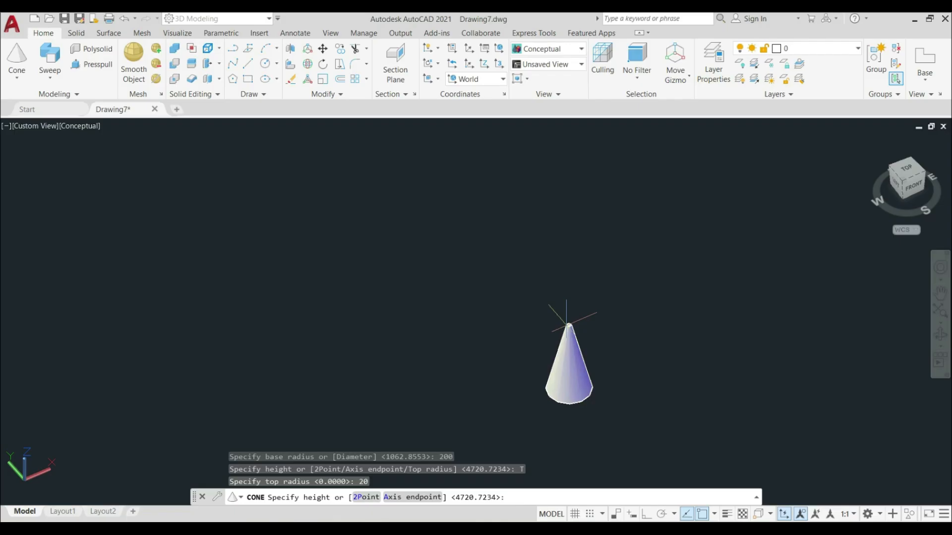
pyautogui.press('Return')
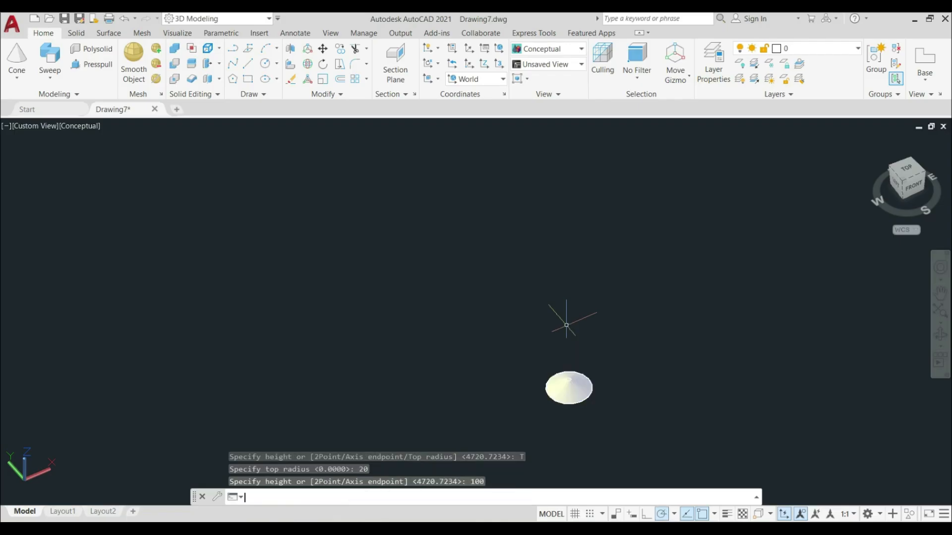
pyautogui.middleClick(566, 325)
pyautogui.middleClick(566, 325)
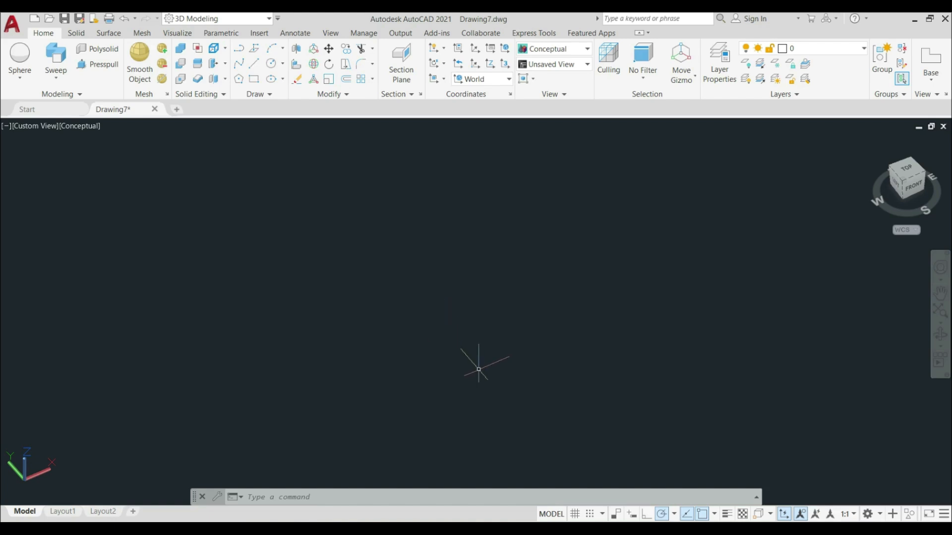
# Step: Draw a six-sided pyramid from its base centre in the empty drawing, with a base radius of 300 and a height of about 1897
pyautogui.click(21, 79)
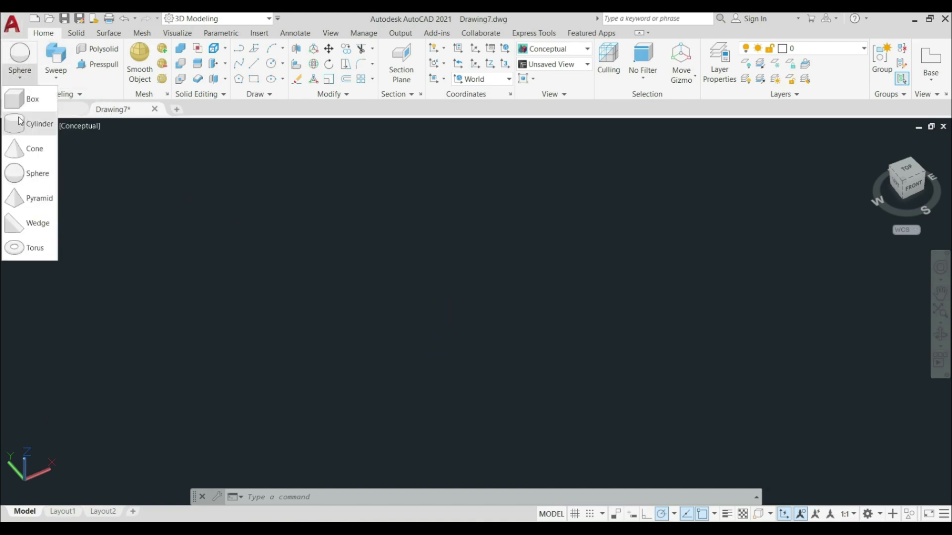
pyautogui.click(39, 199)
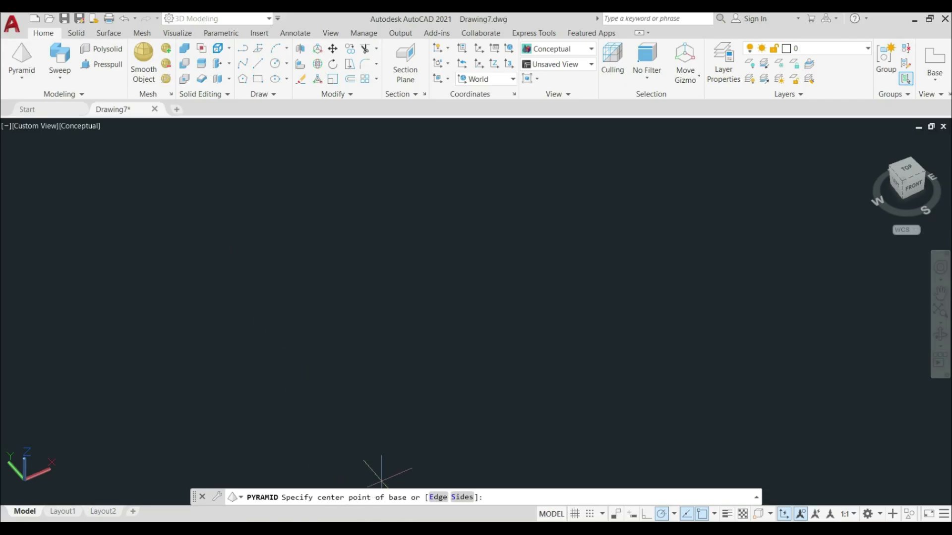
pyautogui.click(292, 298)
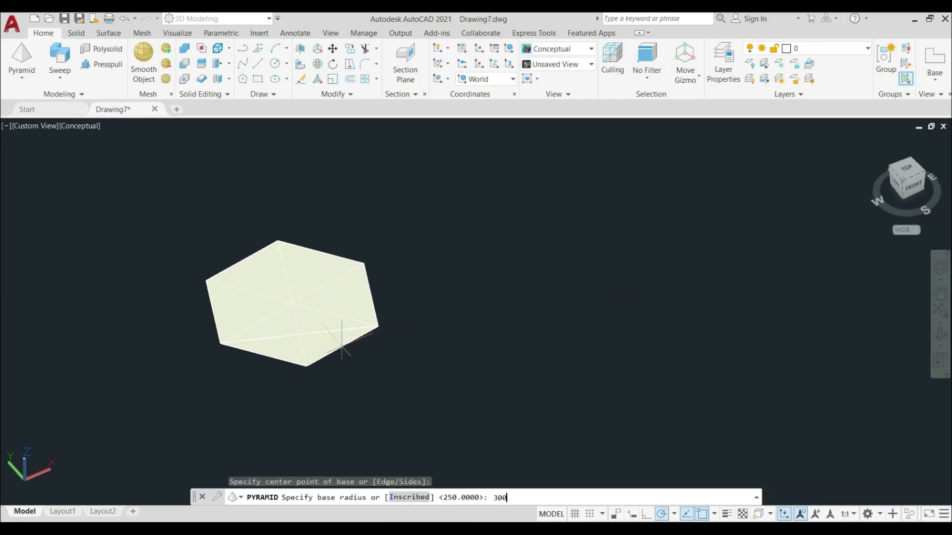
pyautogui.press('Return')
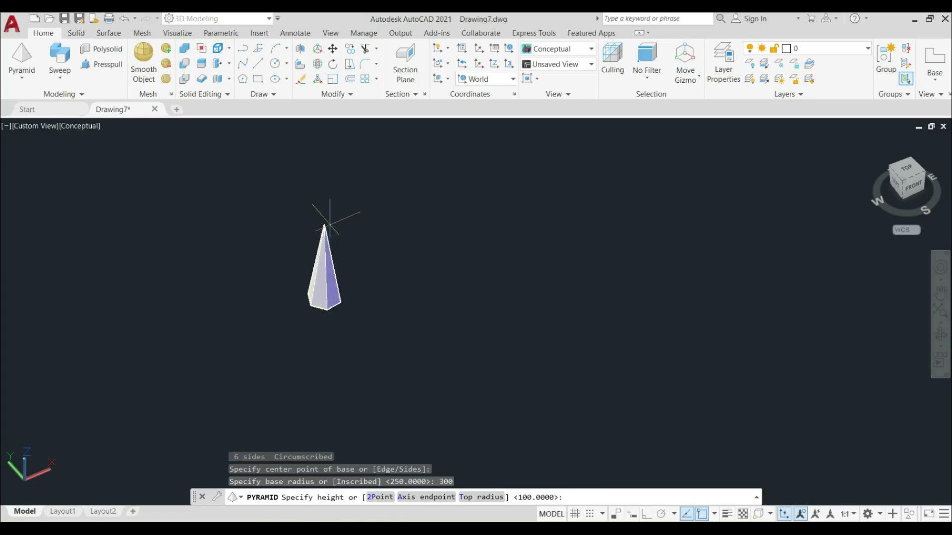
pyautogui.click(325, 218)
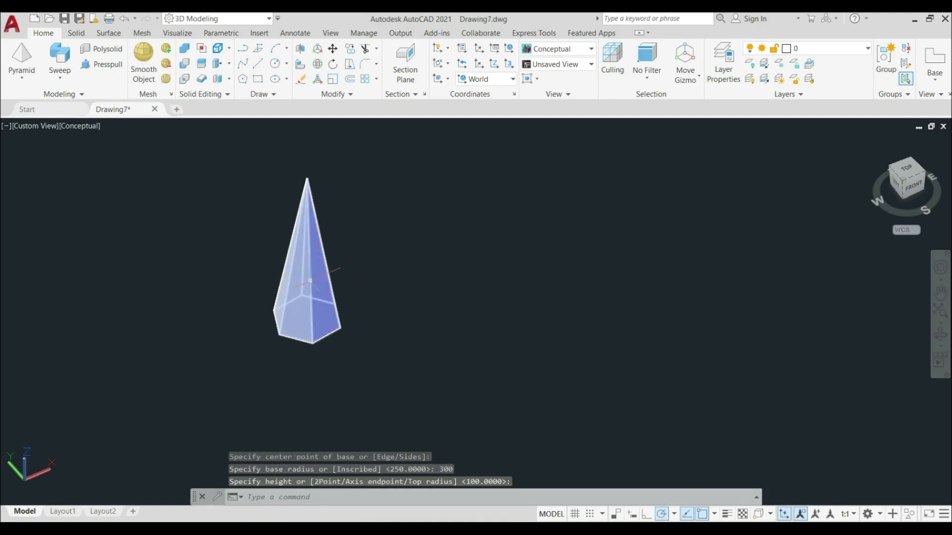
# Step: Draw a truncated pyramid beside the first using the Edge option, with an 800 base edge, a top radius of 100 and a freehand height
pyautogui.click(20, 56)
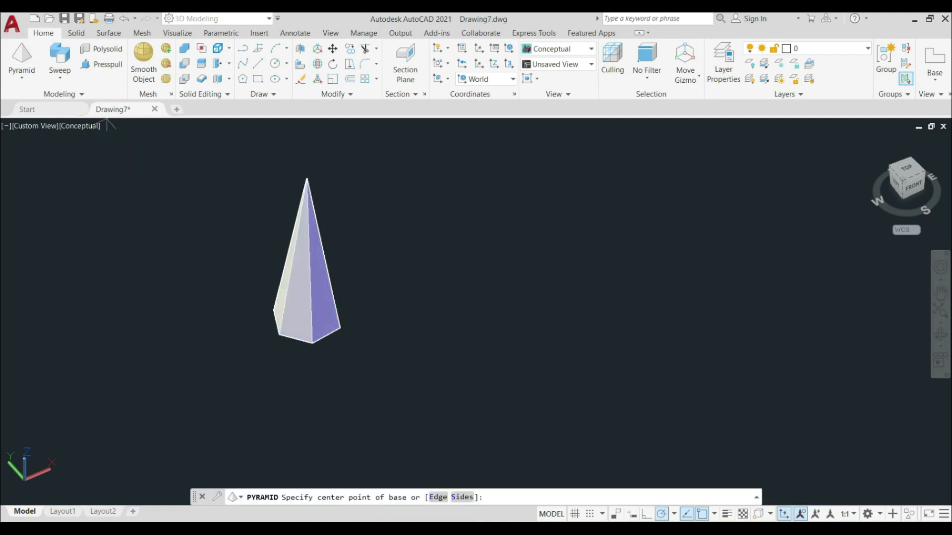
pyautogui.click(439, 499)
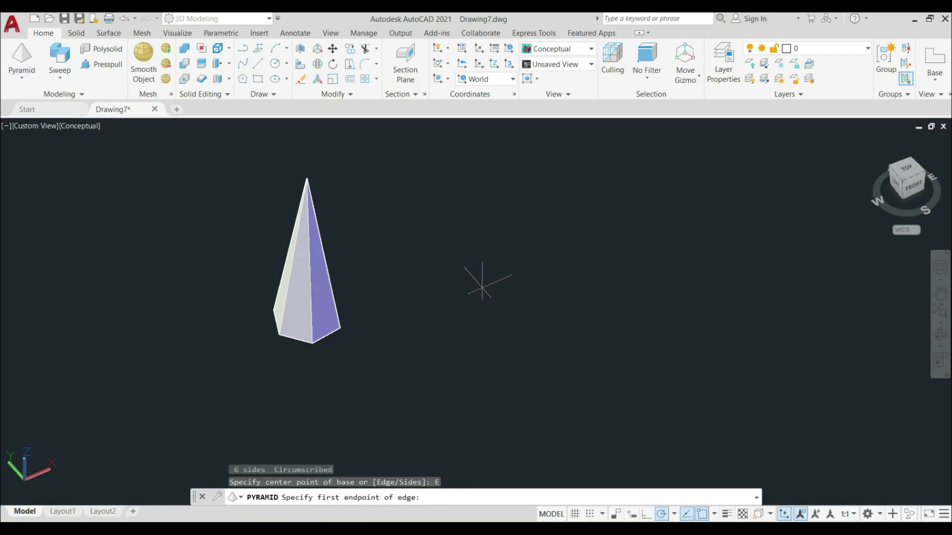
pyautogui.click(471, 275)
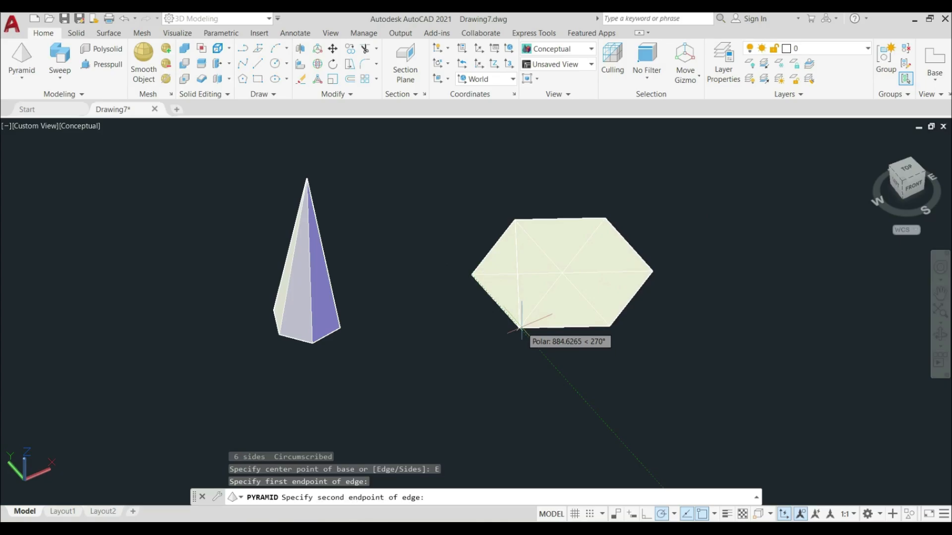
pyautogui.press('Return')
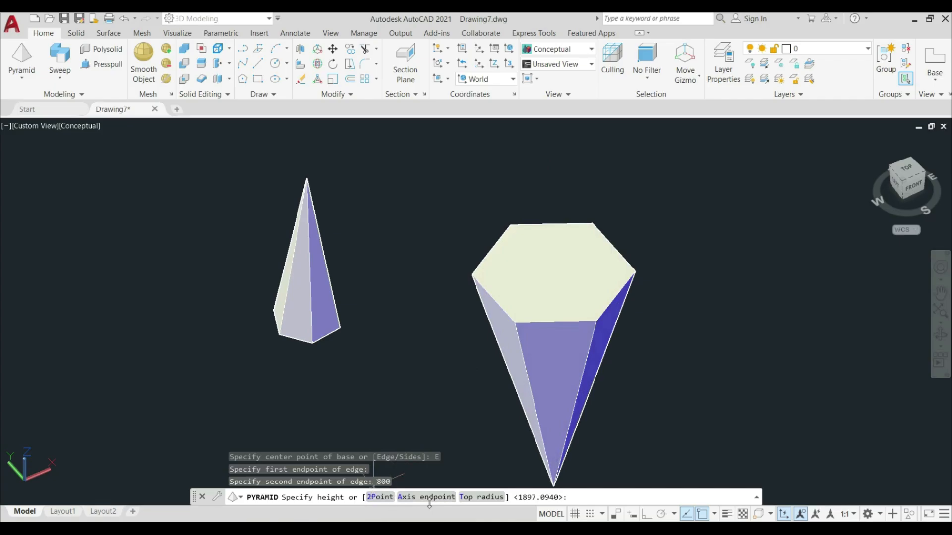
pyautogui.click(490, 502)
pyautogui.scroll(-4, 511, 288)
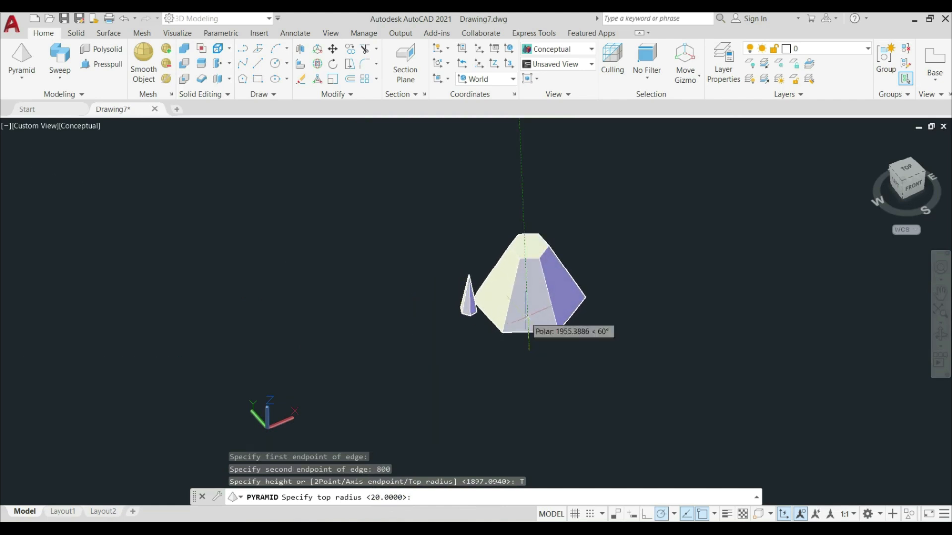
pyautogui.press('Return')
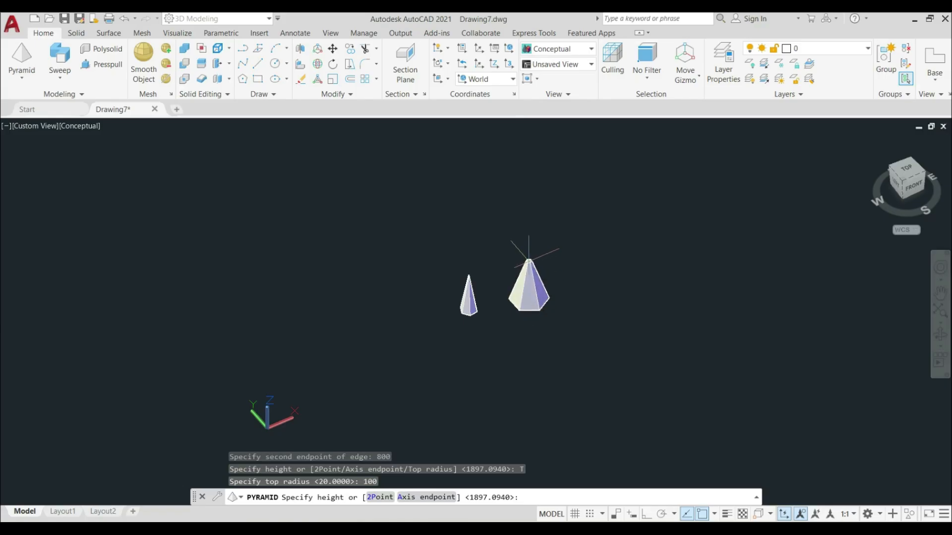
pyautogui.scroll(4, 528, 257)
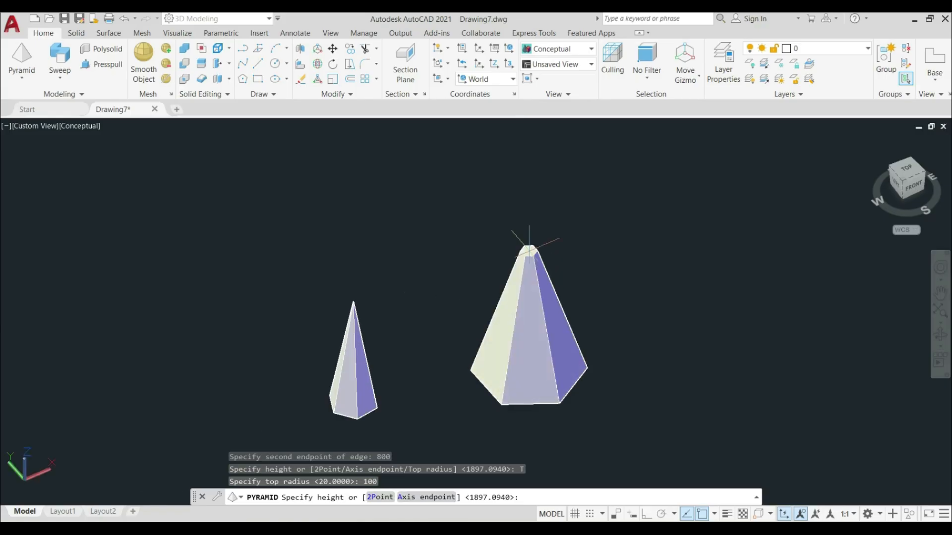
pyautogui.click(531, 231)
pyautogui.scroll(-1, 531, 178)
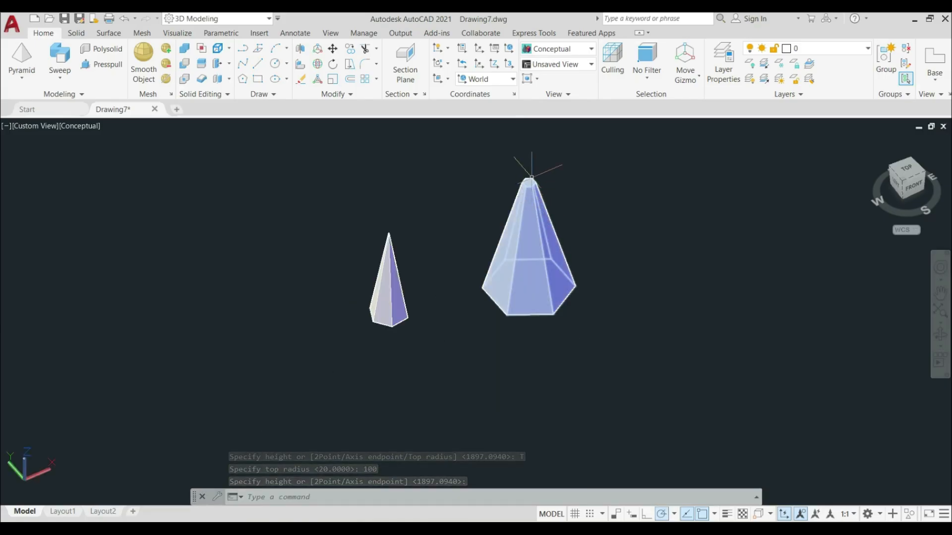
pyautogui.scroll(2, 530, 176)
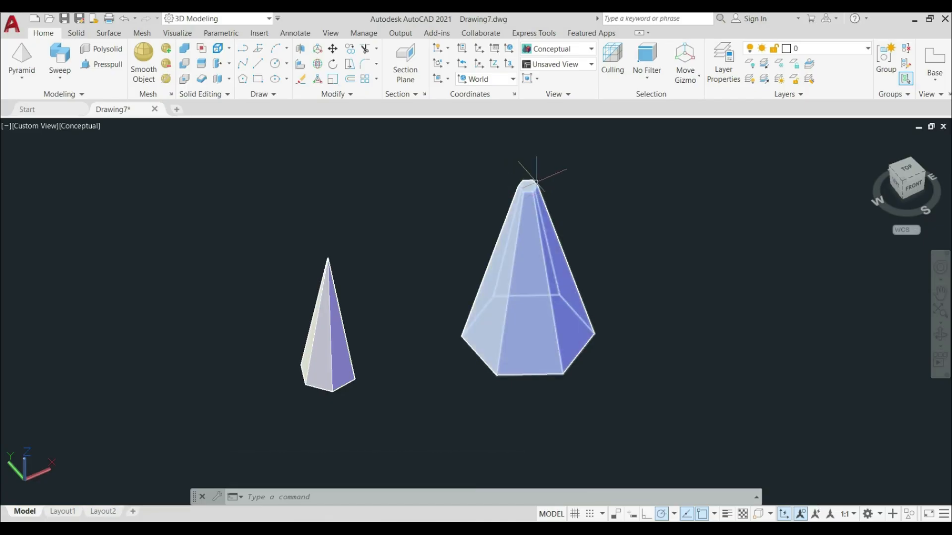
# Step: Draw a three-sided pyramid beside the two six-sided ones from its base centre, with a freehand base radius and a height of about 6166
pyautogui.scroll(-5, 497, 224)
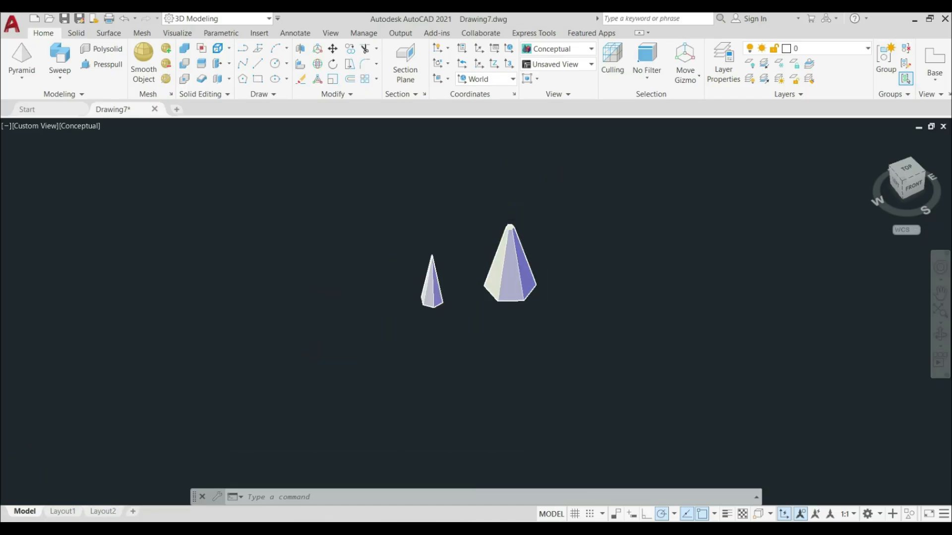
pyautogui.scroll(4, 496, 225)
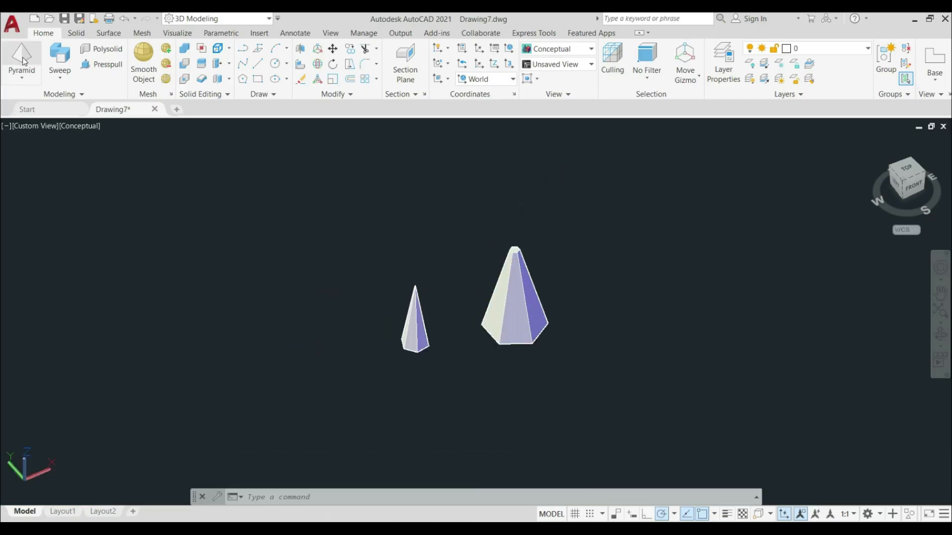
pyautogui.click(22, 61)
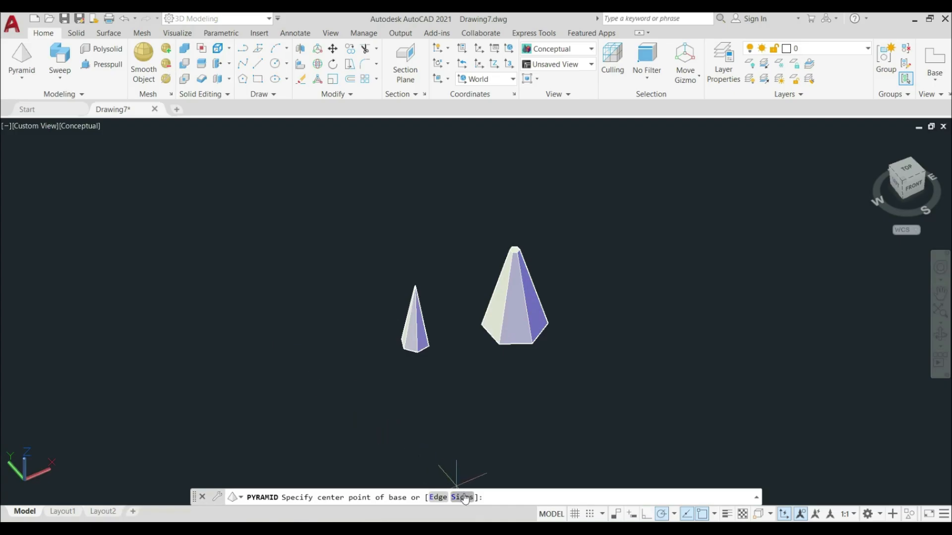
pyautogui.click(462, 498)
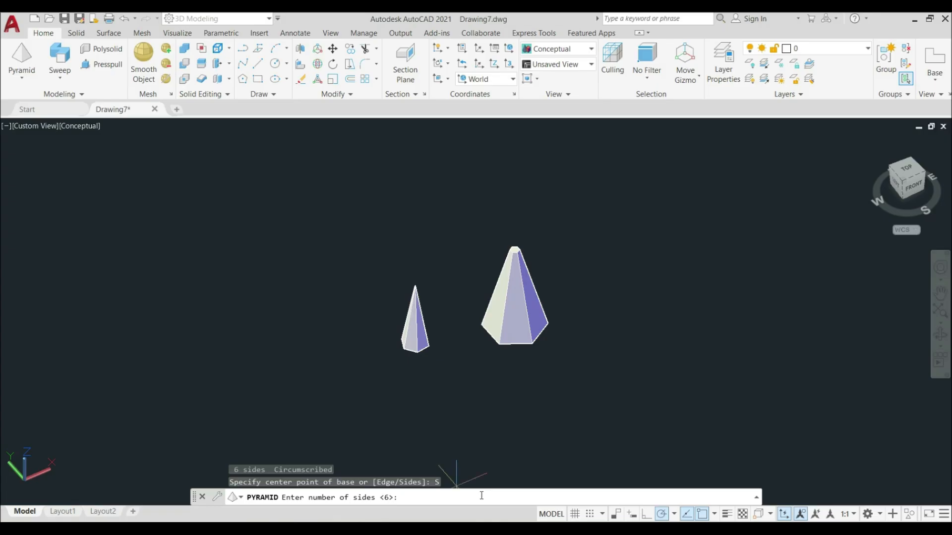
pyautogui.press('Return')
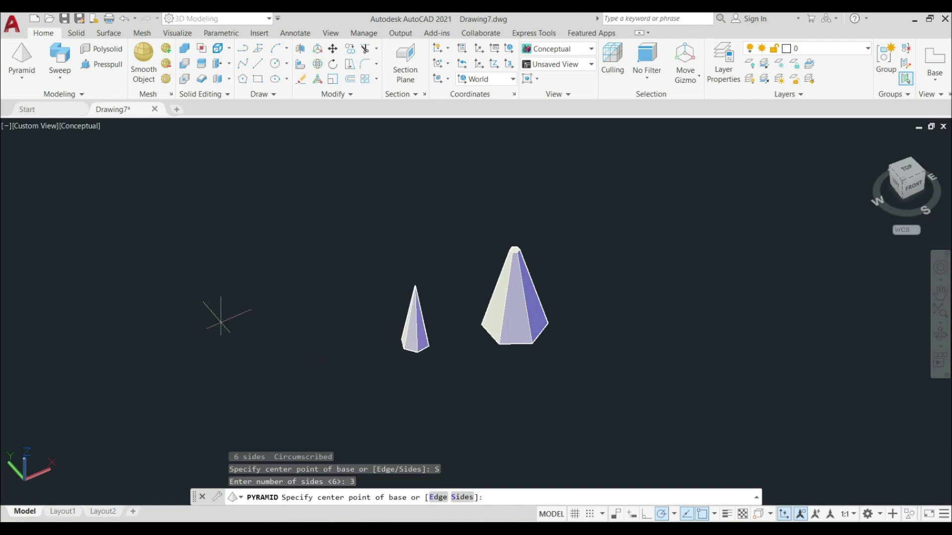
pyautogui.click(220, 321)
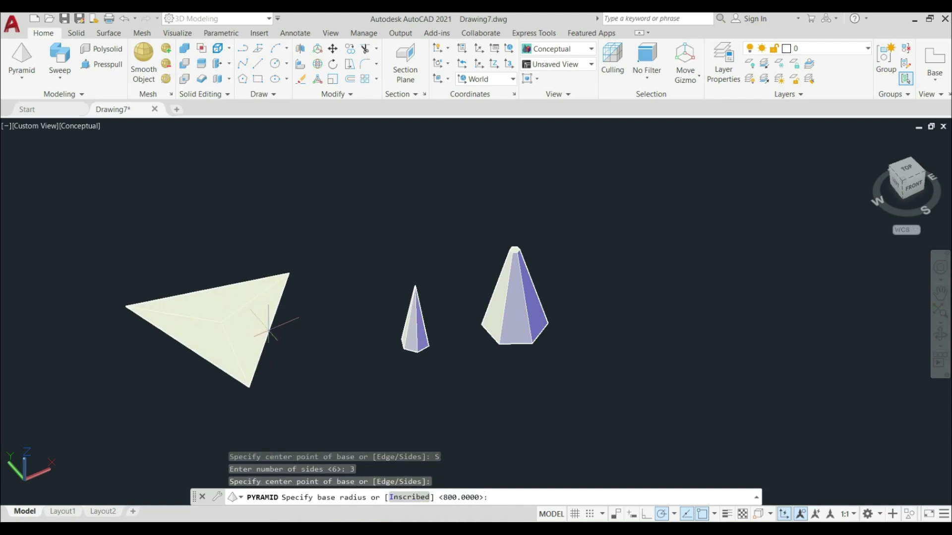
pyautogui.click(267, 329)
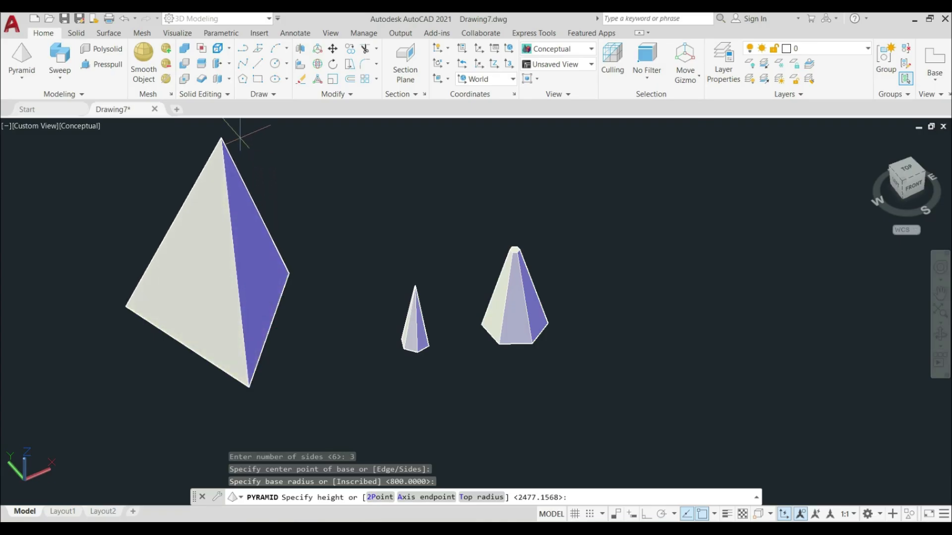
pyautogui.click(240, 134)
pyautogui.scroll(-3, 300, 250)
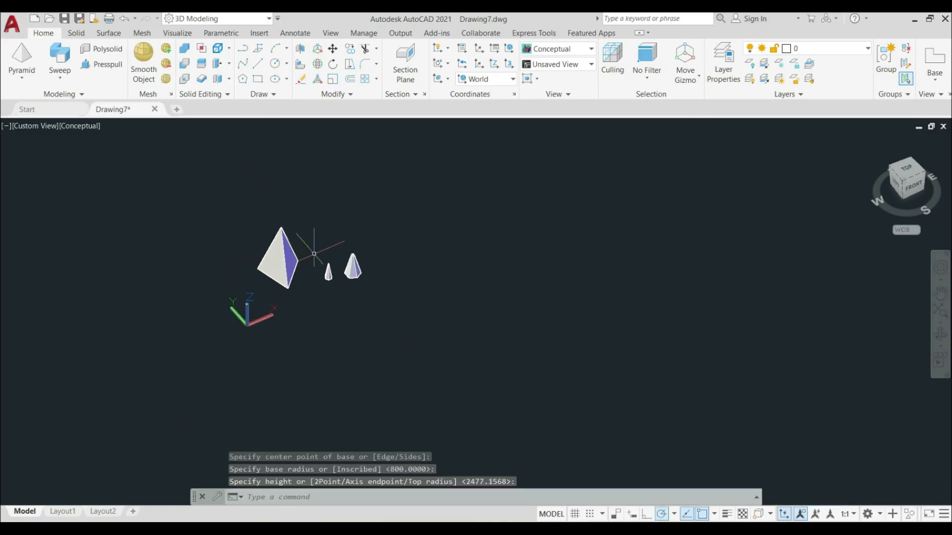
pyautogui.scroll(3, 314, 253)
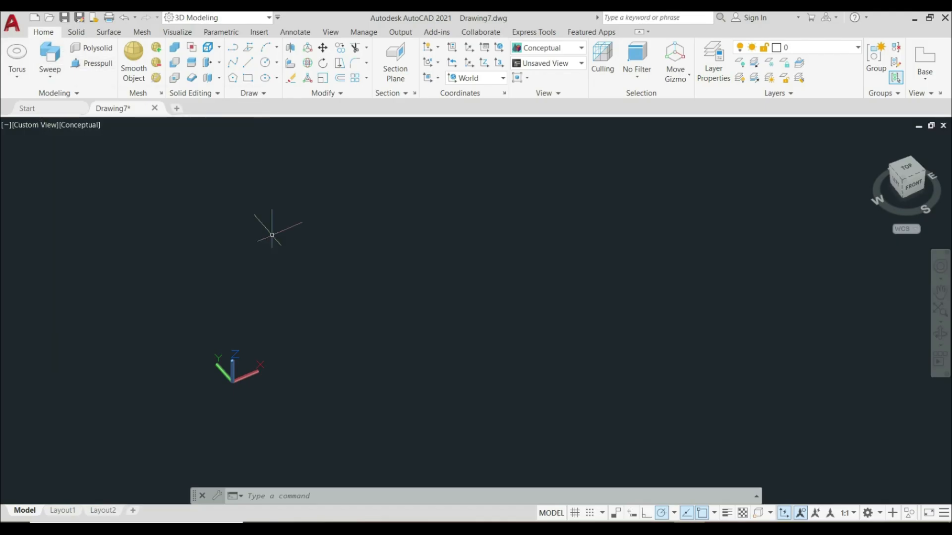
# Step: Draw a wedge in the empty drawing from two opposite base corners, with a height of about 12799
pyautogui.click(17, 81)
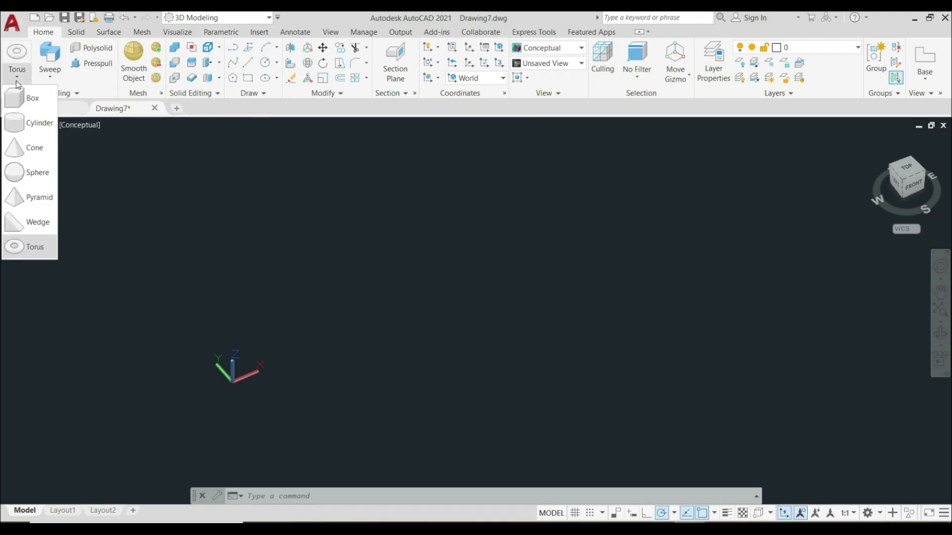
pyautogui.click(27, 224)
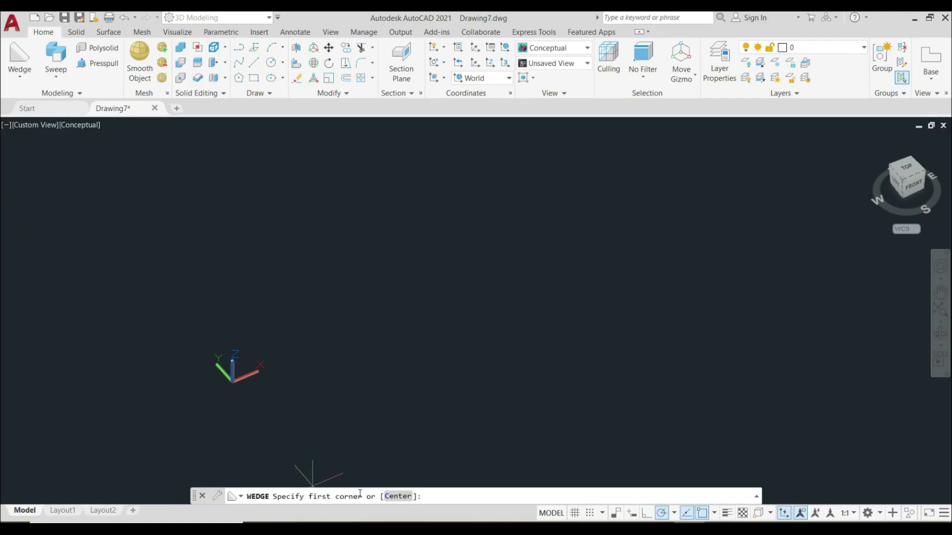
pyautogui.click(359, 214)
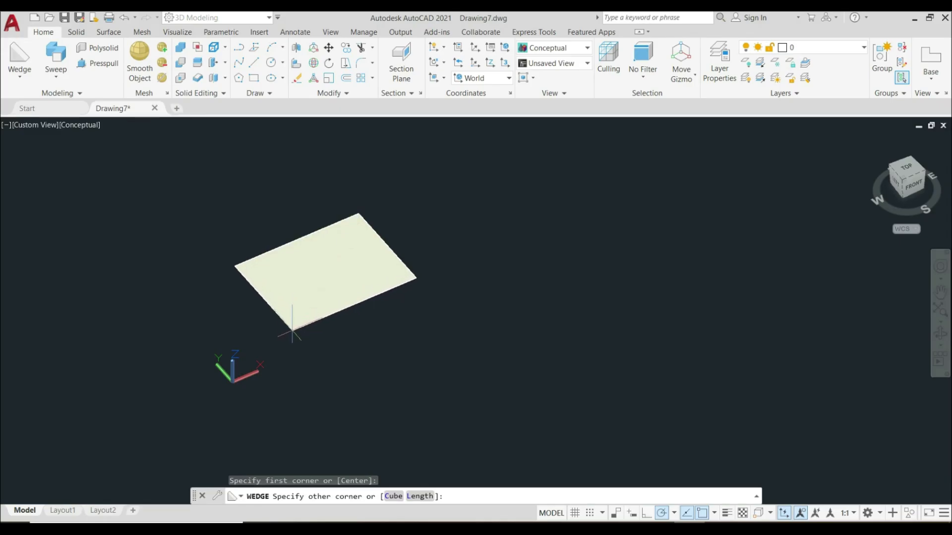
pyautogui.click(295, 363)
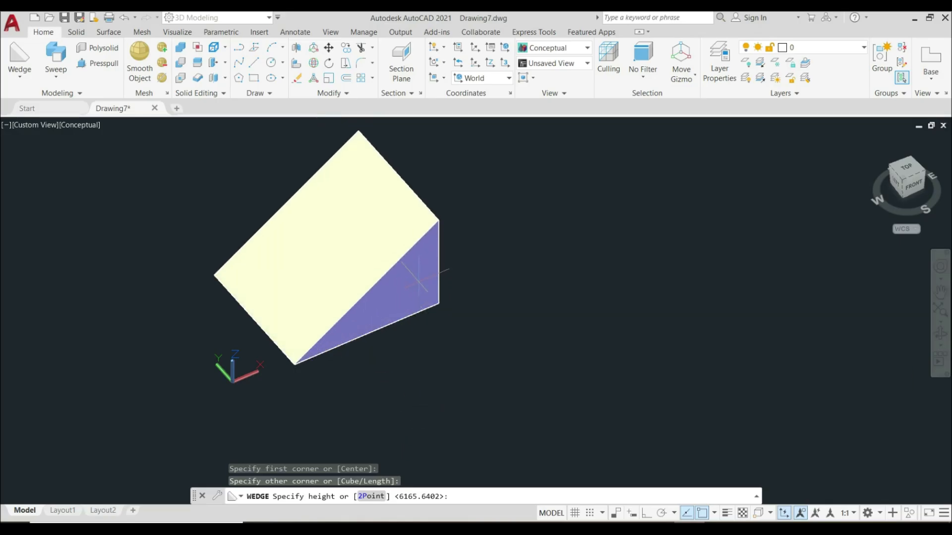
pyautogui.click(422, 258)
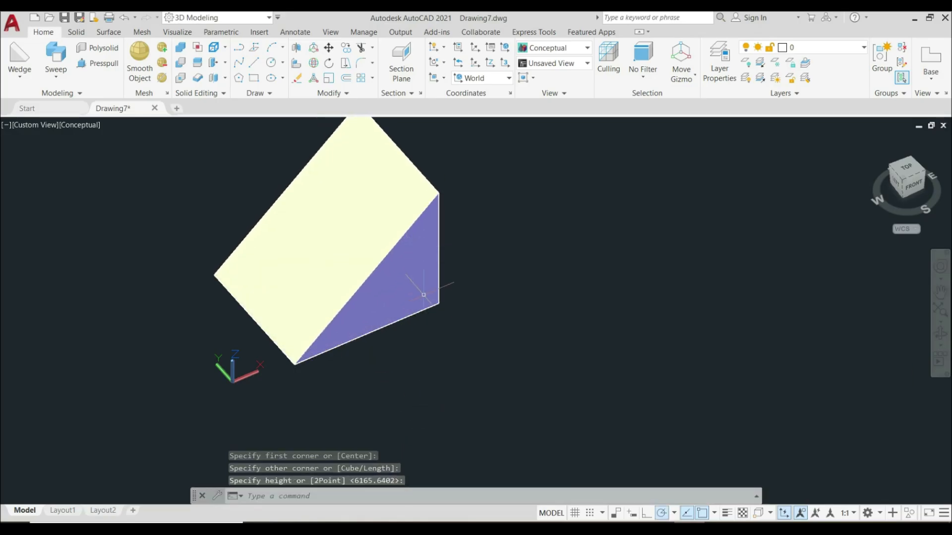
pyautogui.scroll(-5, 426, 297)
pyautogui.scroll(3, 503, 285)
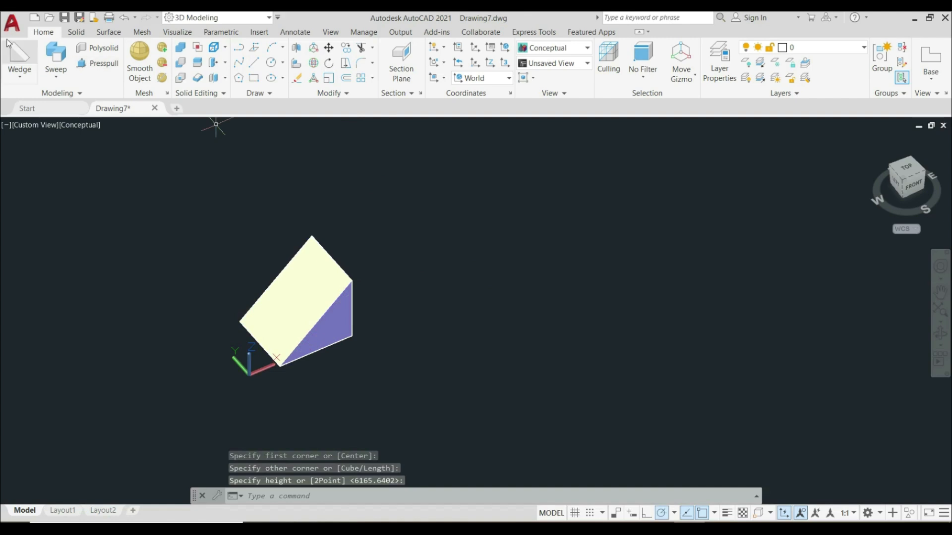
# Step: Draw a second wedge beside the first using the Center and Length options, with length 500, width 300 and height 500
pyautogui.click(18, 52)
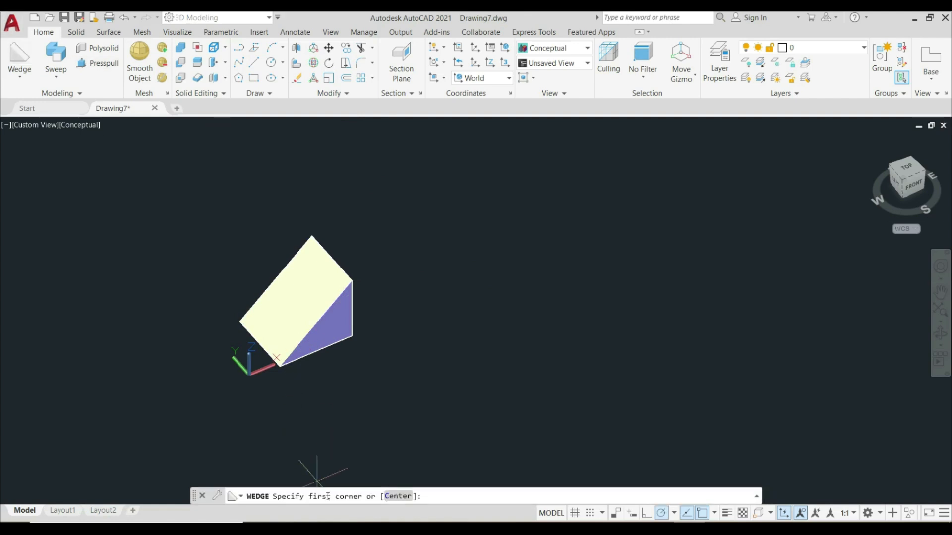
pyautogui.click(395, 496)
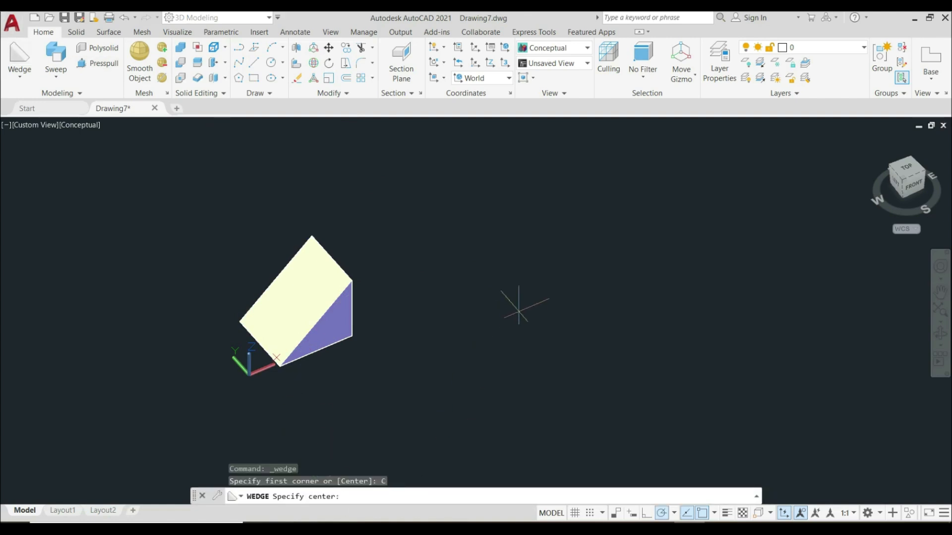
pyautogui.click(575, 294)
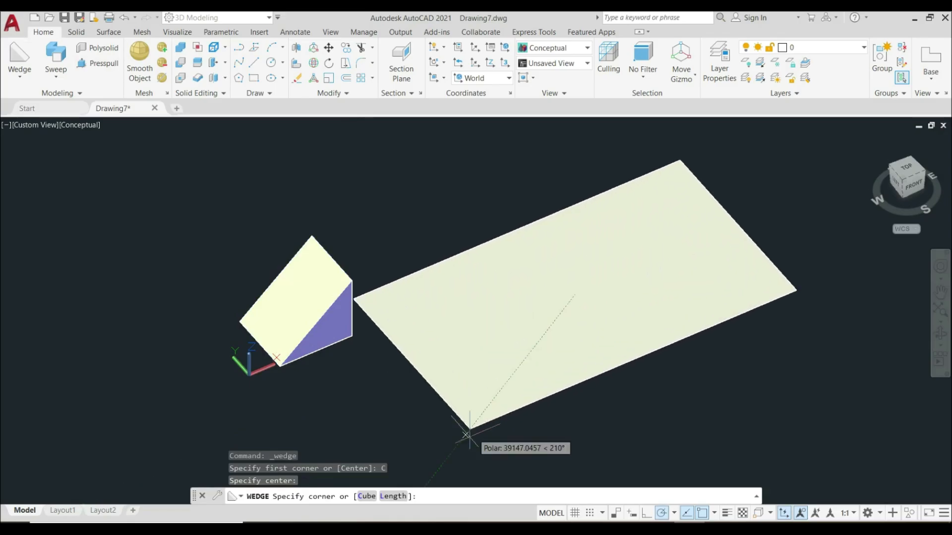
pyautogui.click(398, 496)
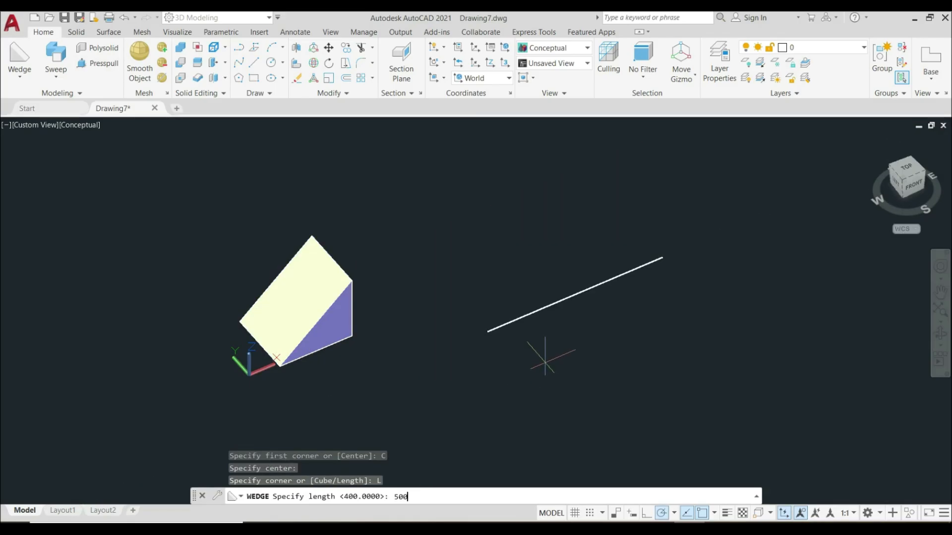
pyautogui.press('Return')
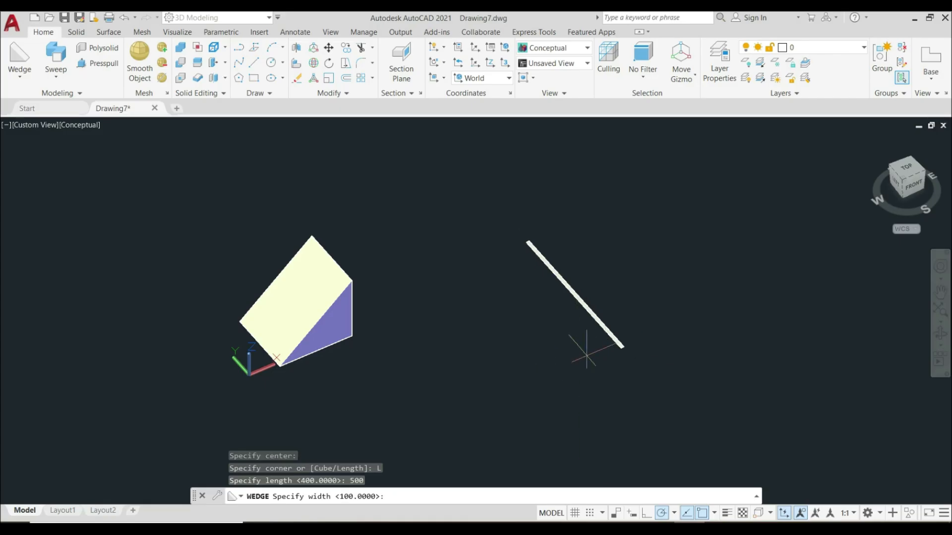
pyautogui.press('Return')
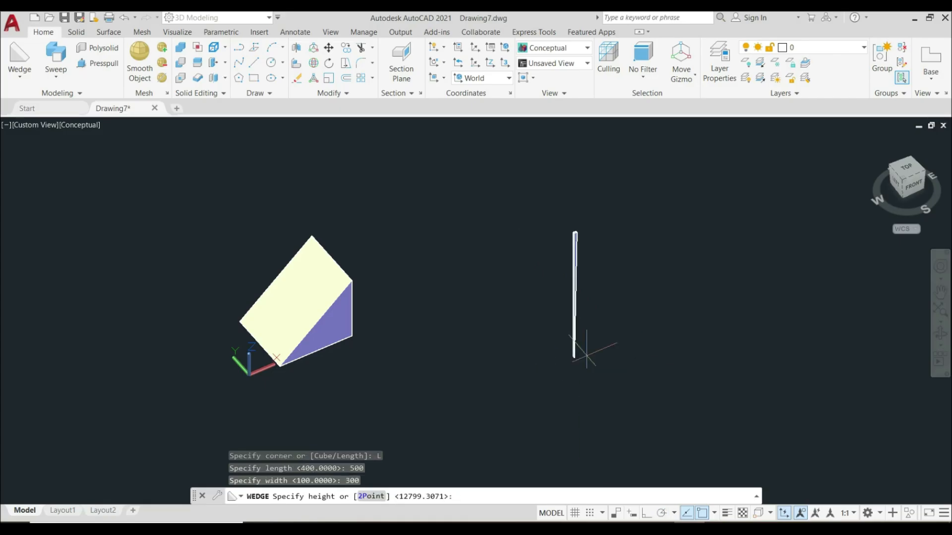
pyautogui.scroll(6, 590, 288)
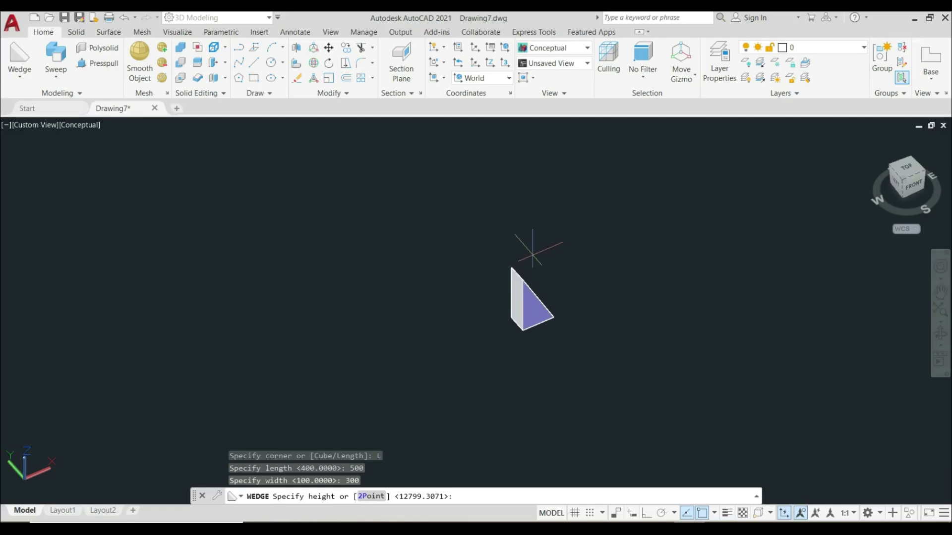
pyautogui.press('Return')
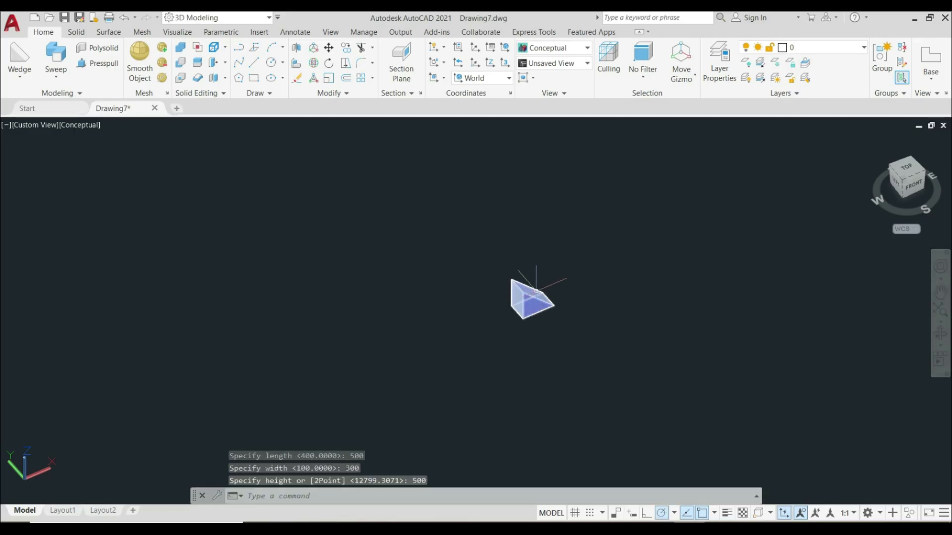
# Step: Draw a third wedge near the small one from a first corner, using the Cube option with a length of 1000
pyautogui.click(11, 57)
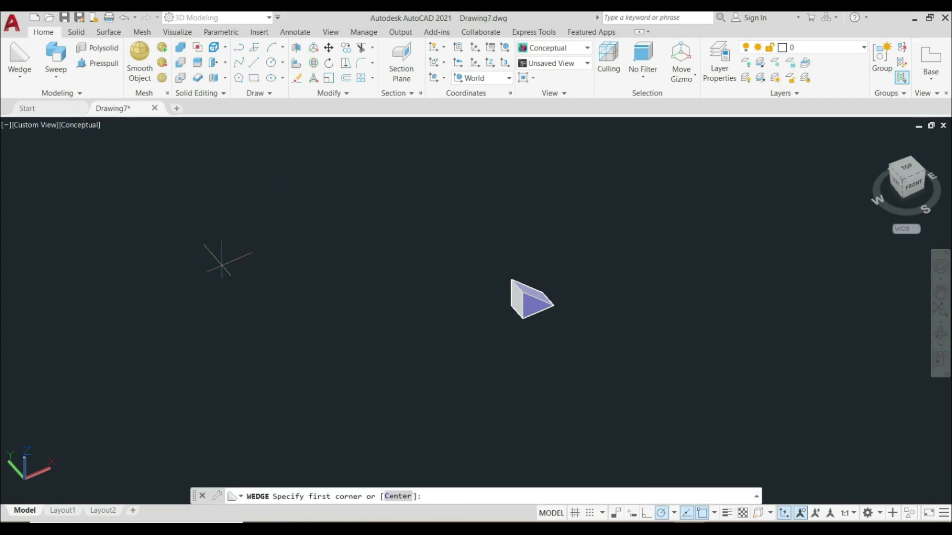
pyautogui.click(195, 265)
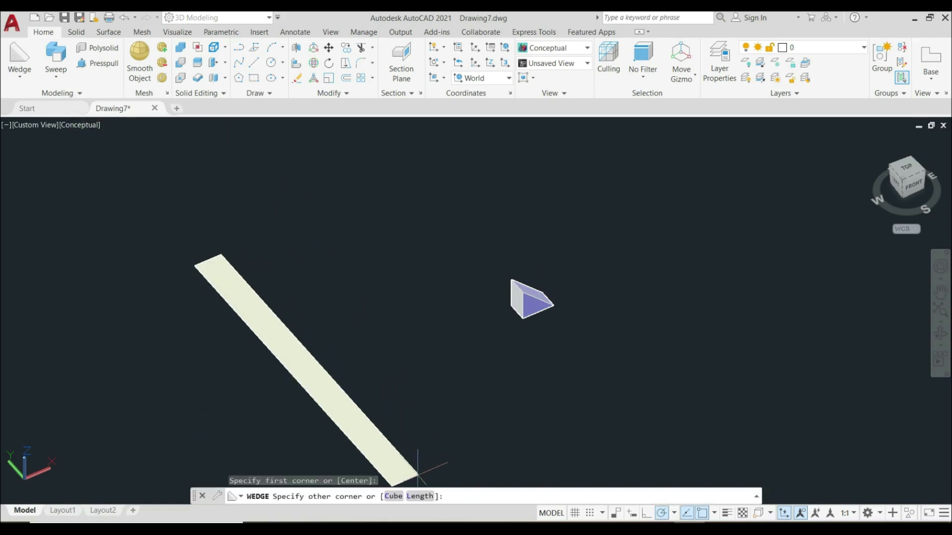
pyautogui.click(394, 496)
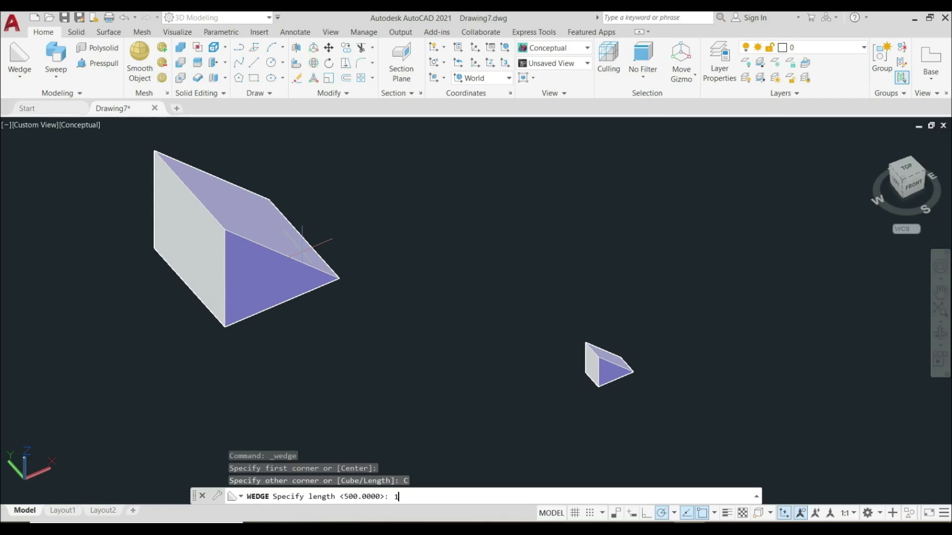
pyautogui.press('Return')
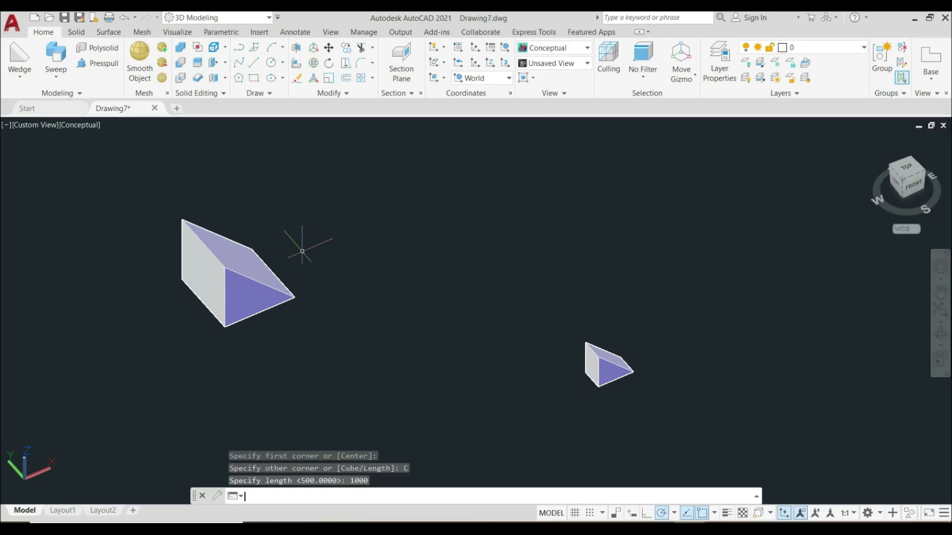
pyautogui.scroll(-8, 302, 251)
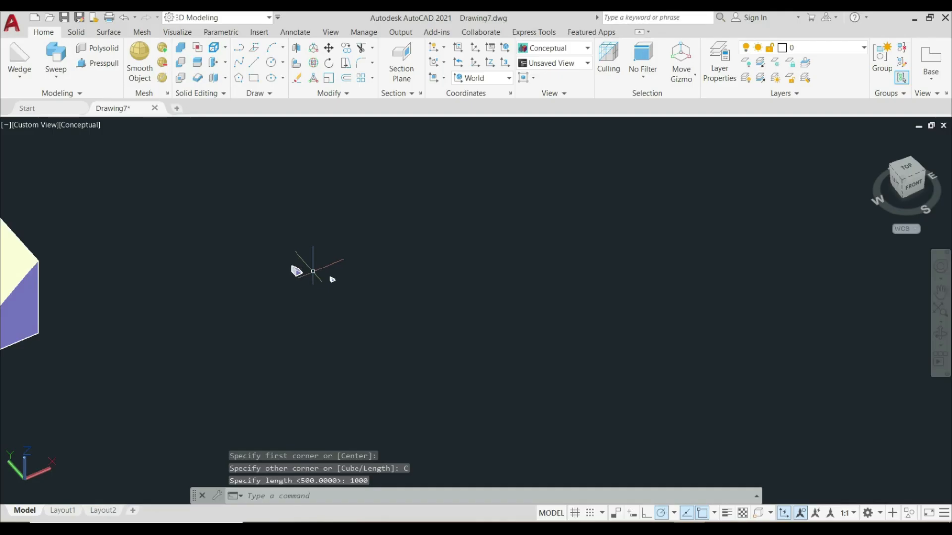
pyautogui.scroll(5, 218, 262)
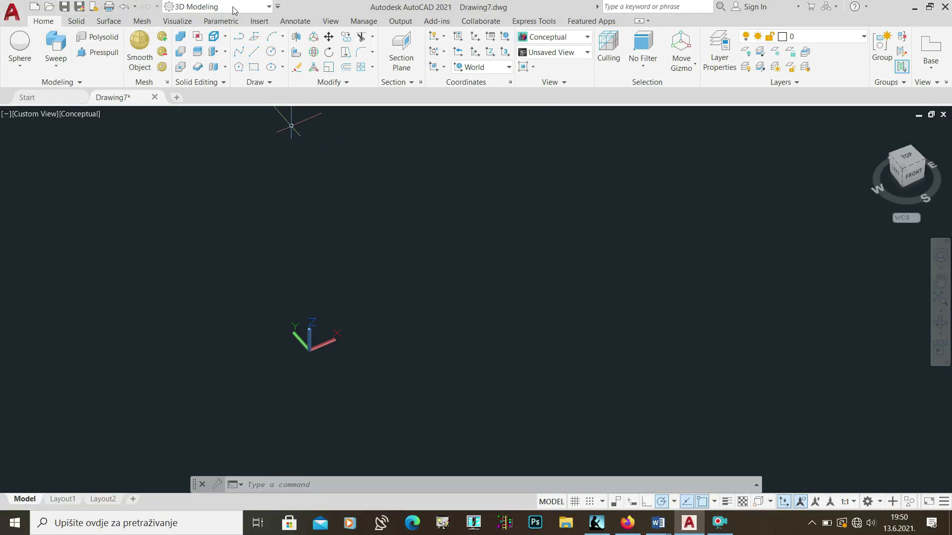
# Step: Draw a sphere in the empty drawing from its centre point, with a radius of 200
pyautogui.click(20, 66)
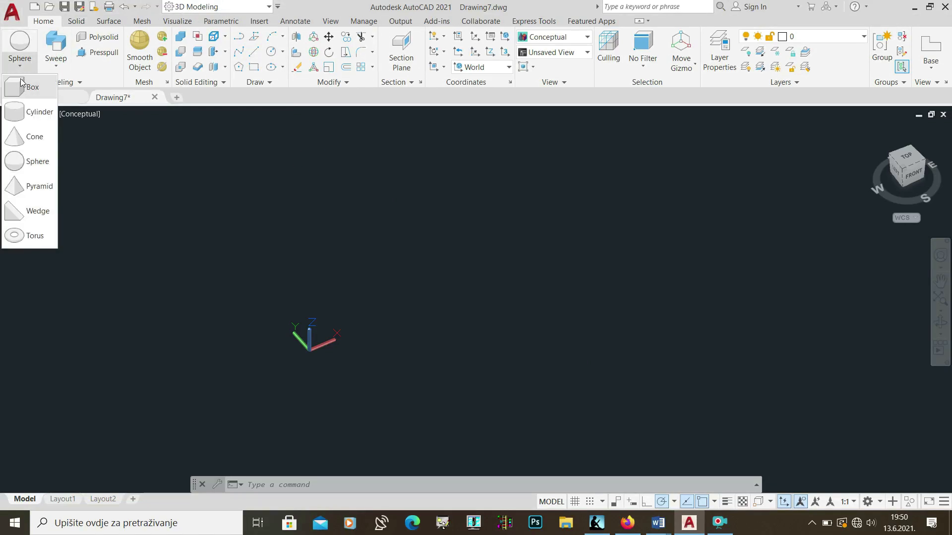
pyautogui.click(37, 164)
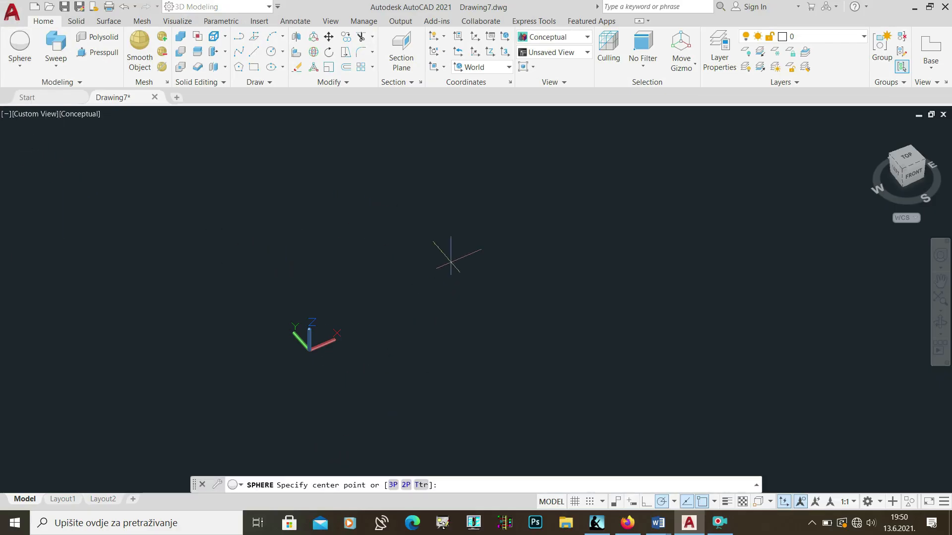
pyautogui.click(463, 257)
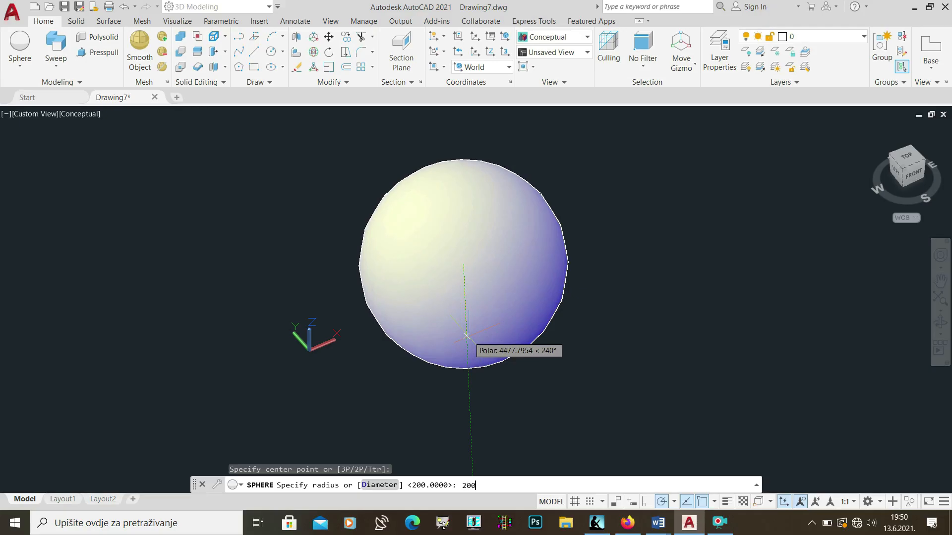
pyautogui.press('Return')
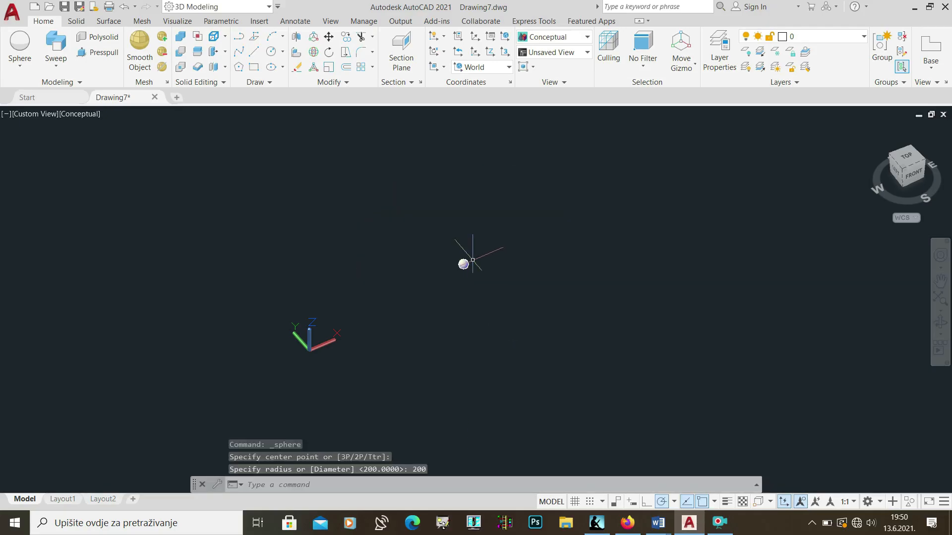
pyautogui.scroll(5, 462, 268)
pyautogui.scroll(3, 462, 268)
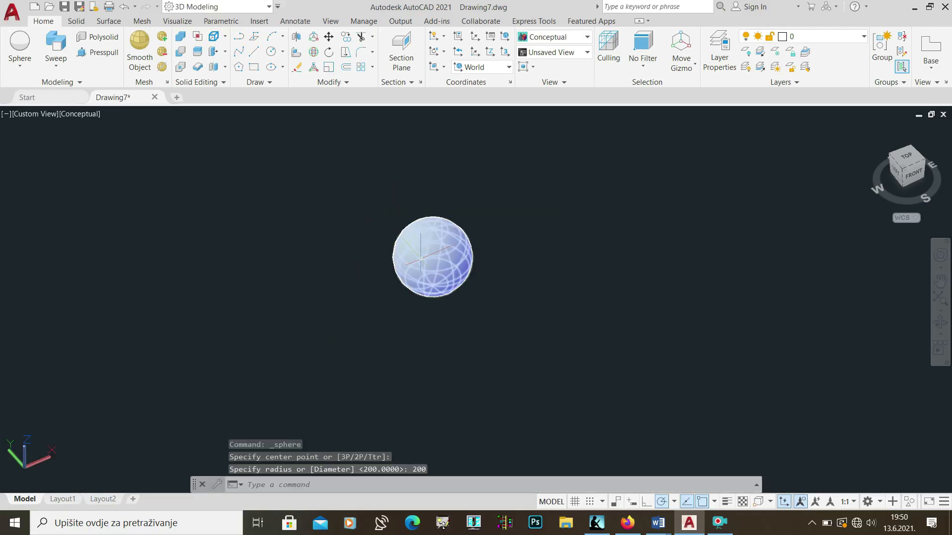
# Step: Draw a second sphere beside the first one using the 3P option with three picked points
pyautogui.click(19, 51)
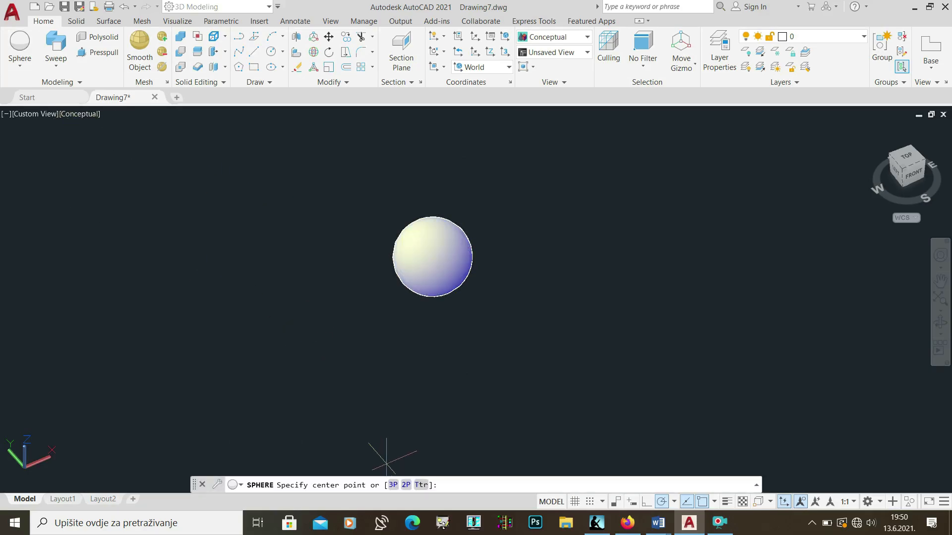
pyautogui.click(394, 485)
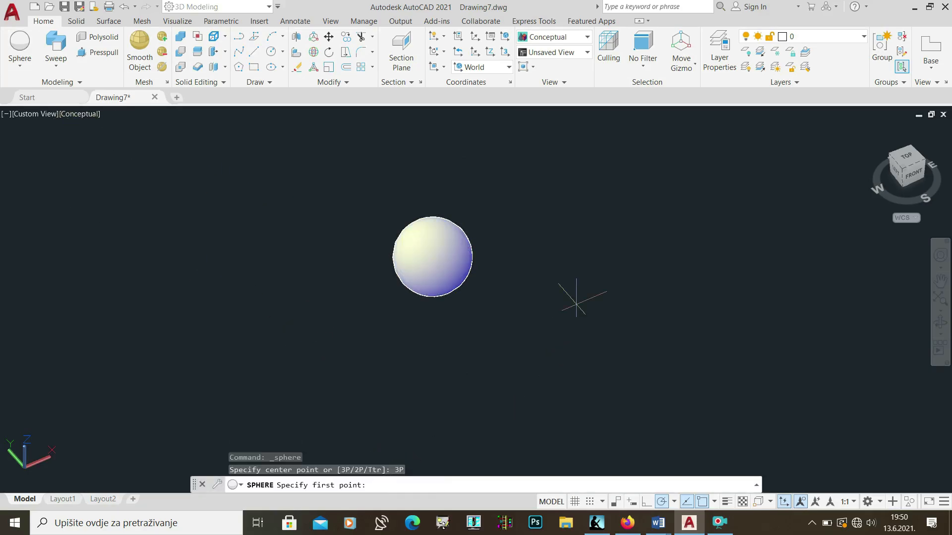
pyautogui.click(601, 230)
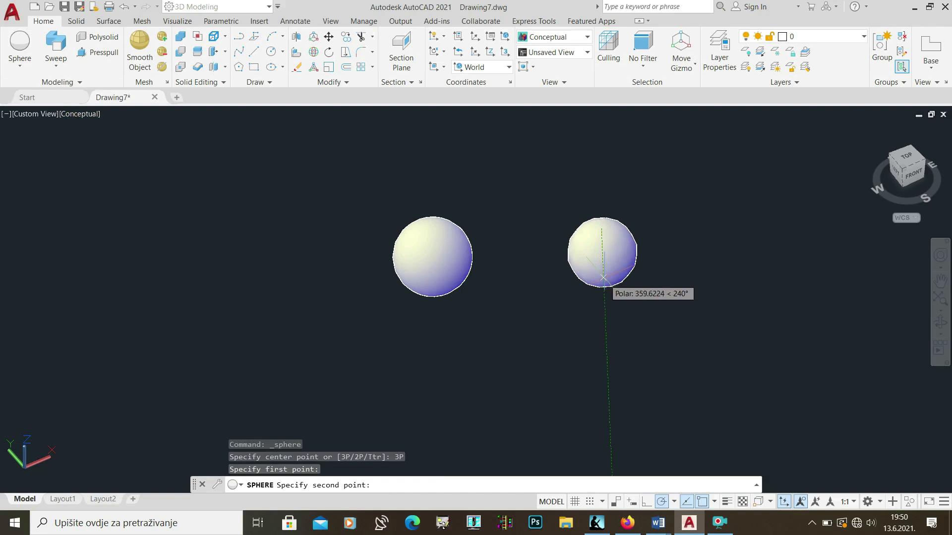
pyautogui.click(602, 336)
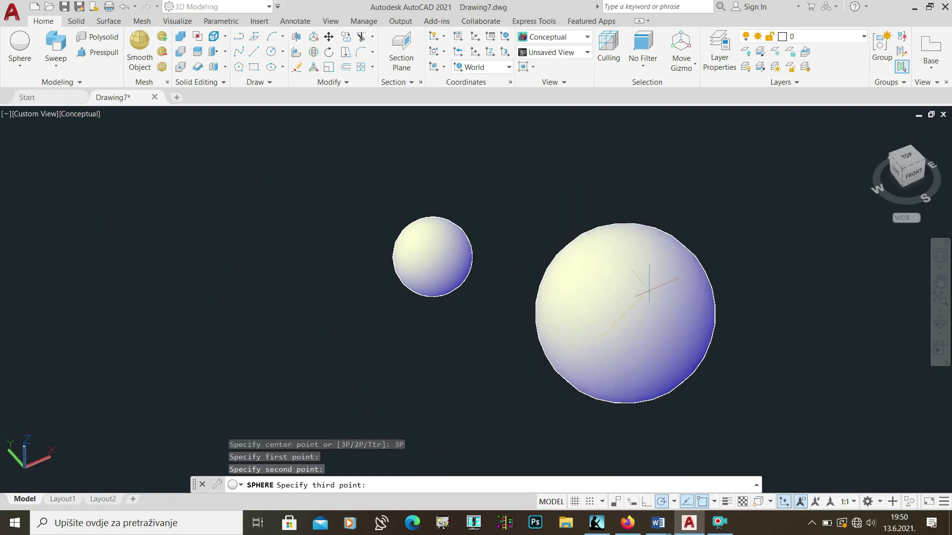
pyautogui.click(767, 255)
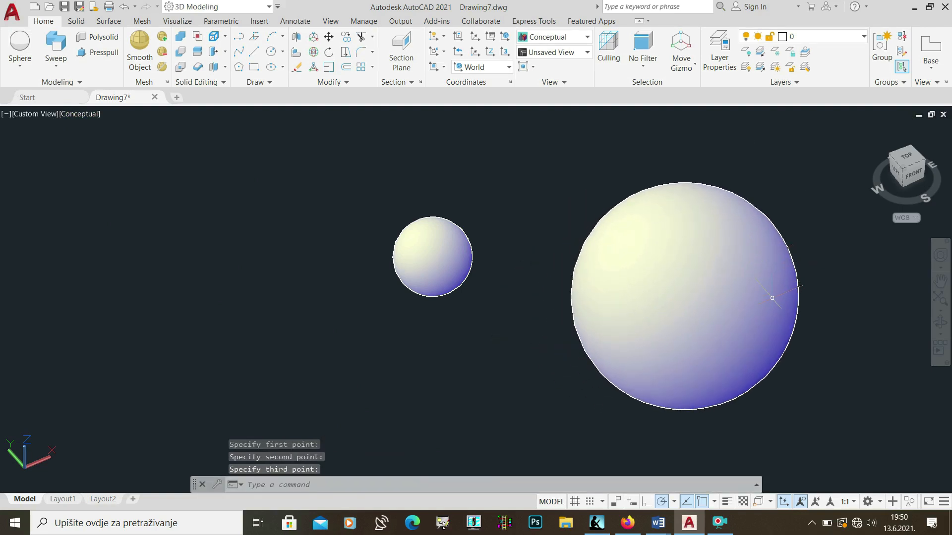
# Step: Draw a third sphere on the other side of the small one using the 2P option, with a diameter of about 1660
pyautogui.scroll(-2, 532, 418)
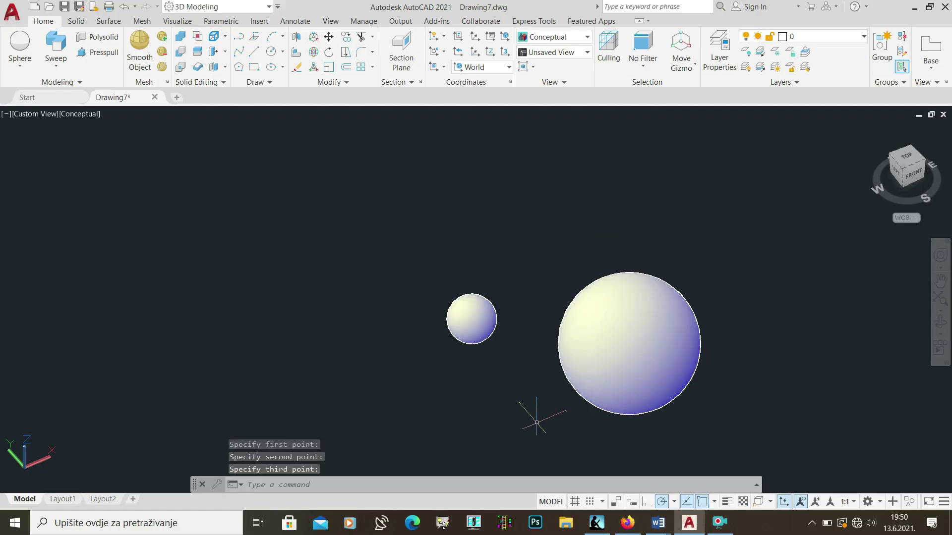
pyautogui.click(12, 48)
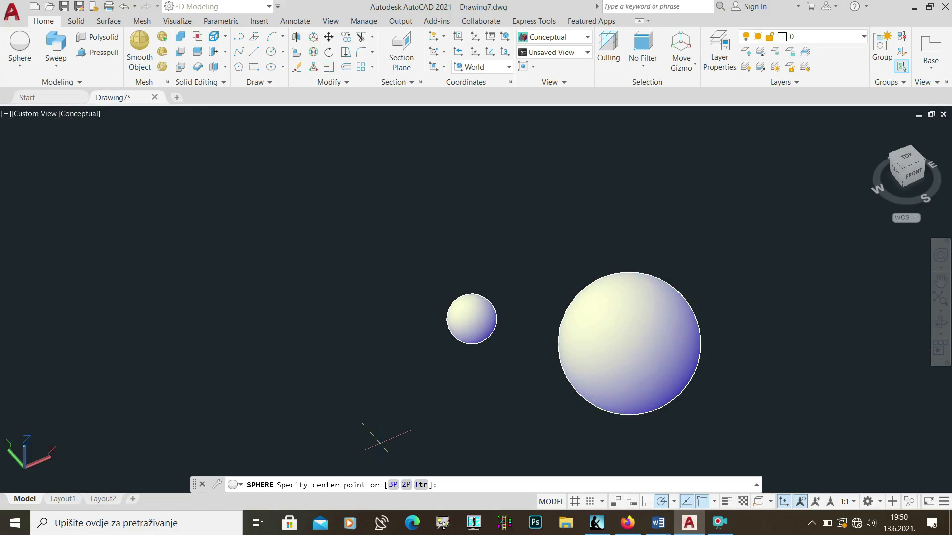
pyautogui.click(406, 486)
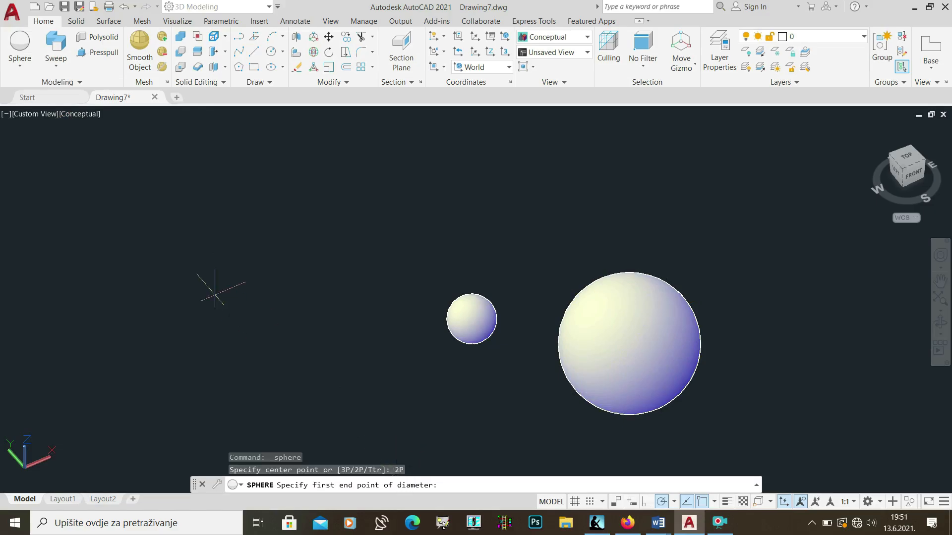
pyautogui.click(151, 258)
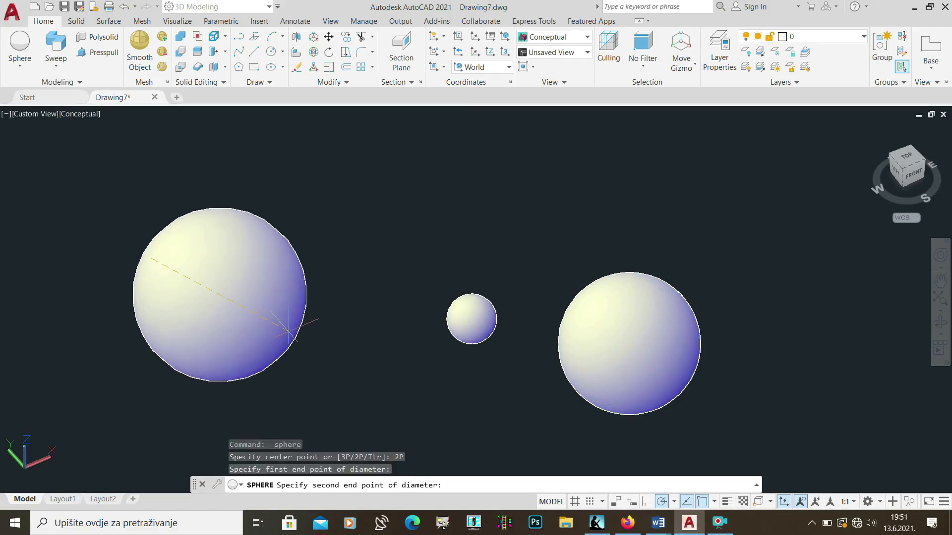
pyautogui.click(313, 345)
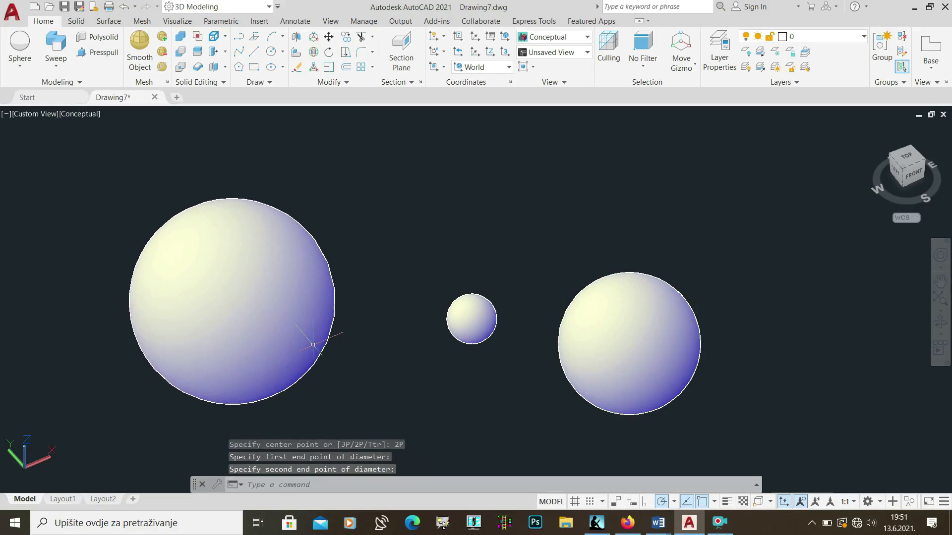
# Step: Draw a fourth sphere in the free space beside the other three from its centre point, using the Diameter option
pyautogui.scroll(-5, 344, 353)
pyautogui.scroll(3, 489, 351)
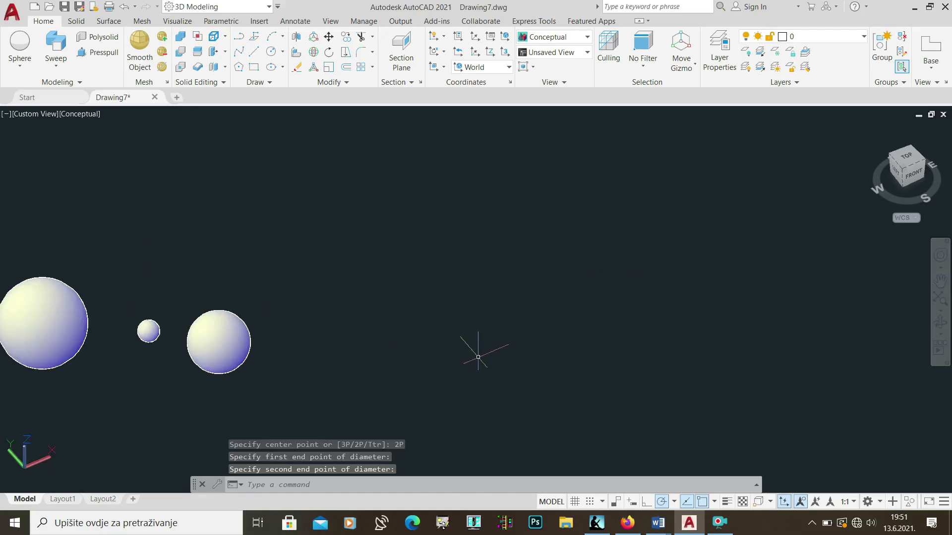
pyautogui.scroll(-2, 290, 326)
pyautogui.scroll(1, 159, 287)
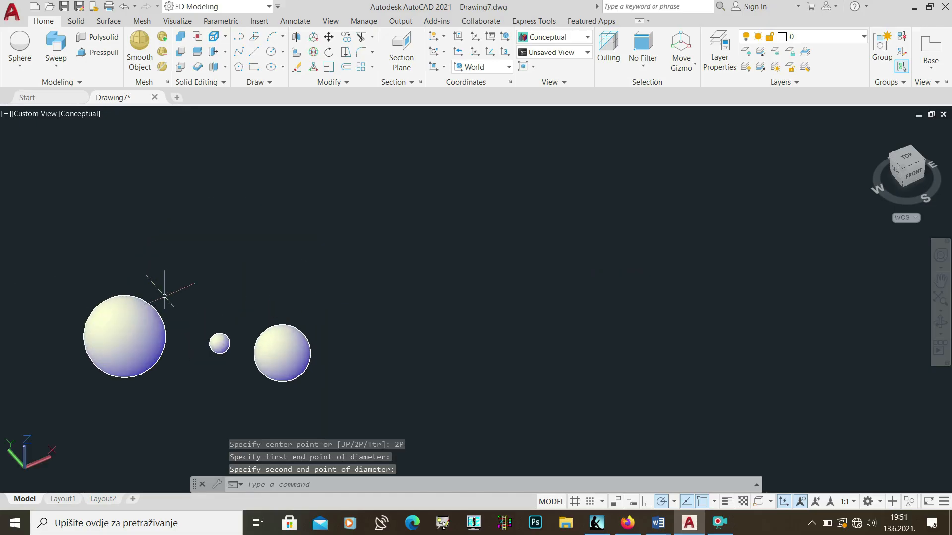
pyautogui.click(28, 52)
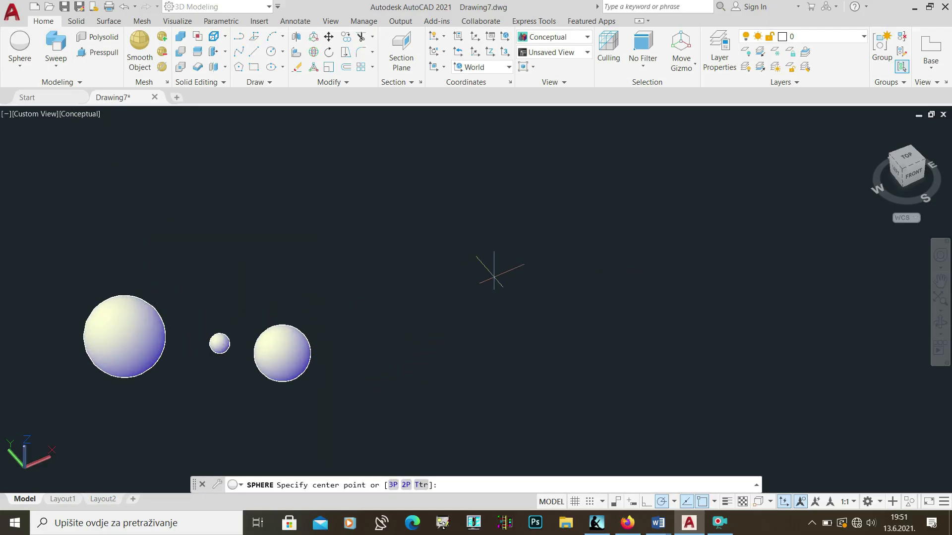
pyautogui.click(500, 274)
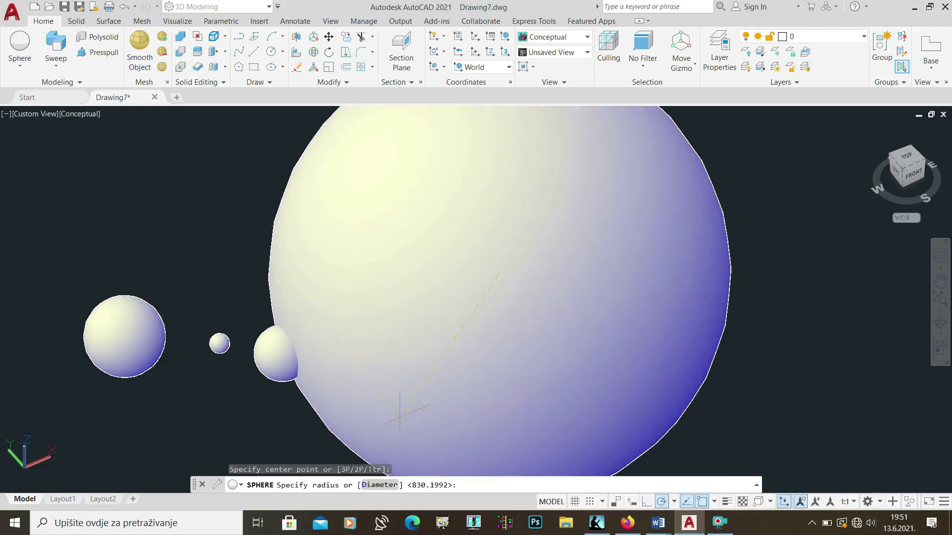
pyautogui.click(380, 485)
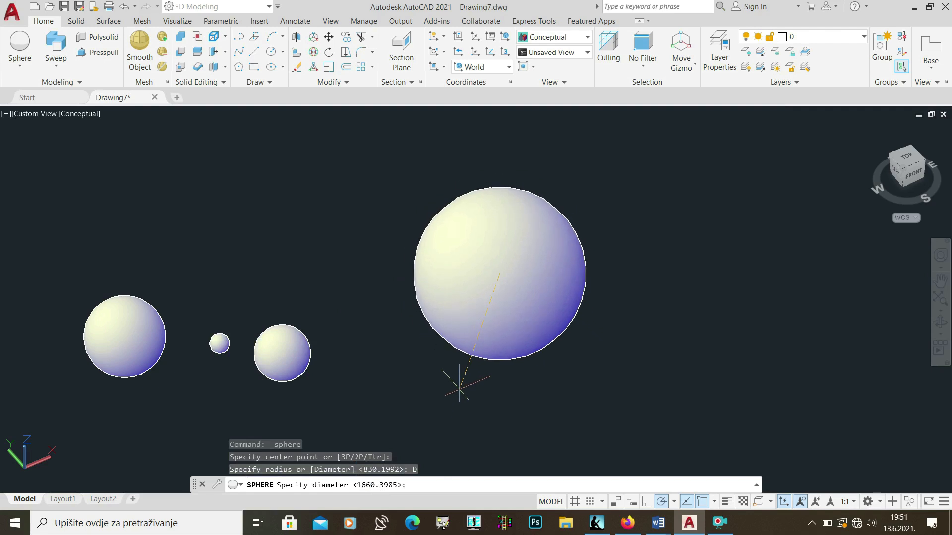
pyautogui.press('Return')
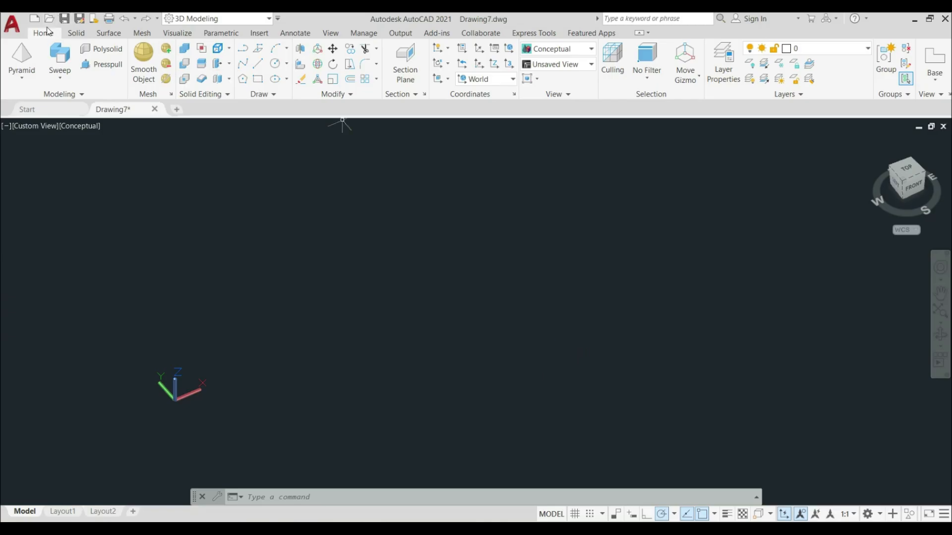
# Step: Draw a torus in the empty drawing from its centre point with a picked radius and a tube radius of 500
pyautogui.click(22, 81)
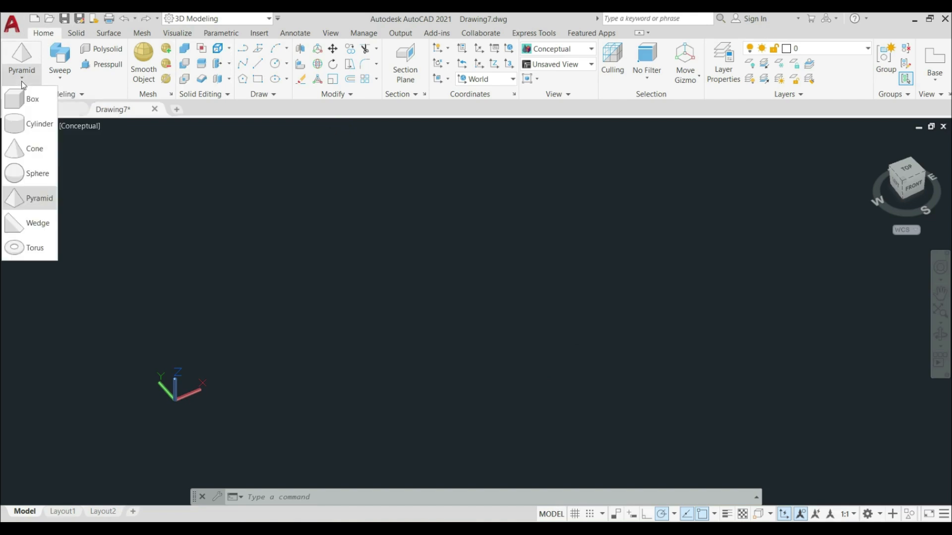
pyautogui.click(30, 248)
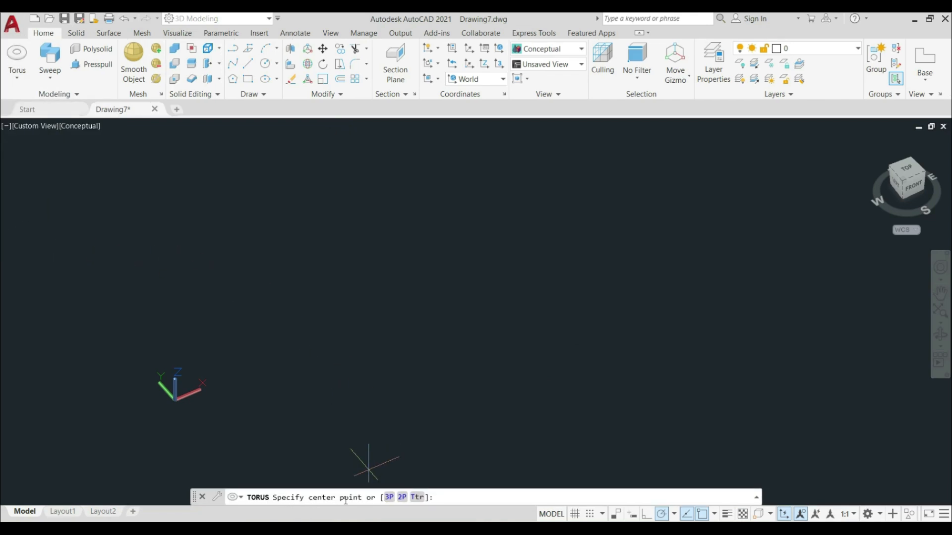
pyautogui.click(410, 276)
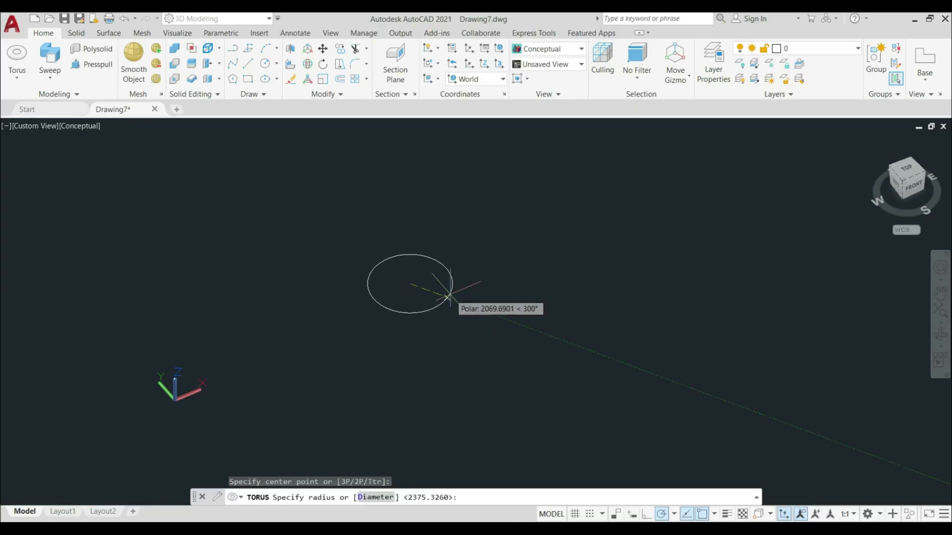
pyautogui.click(469, 296)
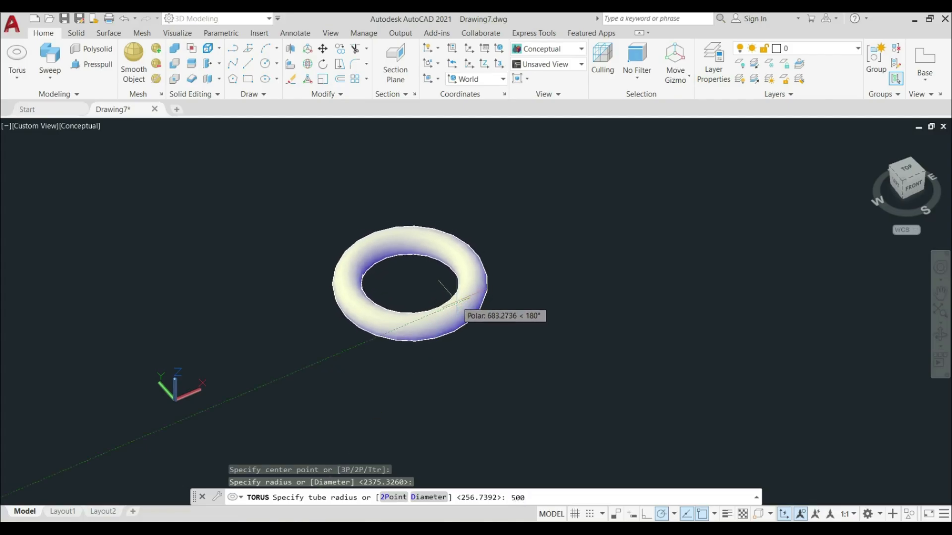
pyautogui.press('Return')
# Step: Draw a second torus beside the first using the 3P option with three picked points and a tube radius of 1000
pyautogui.scroll(3, 456, 300)
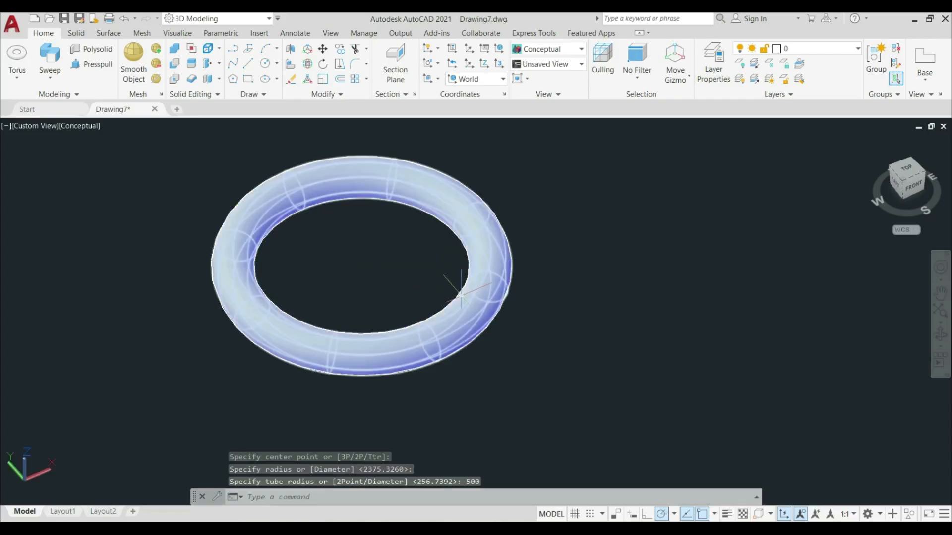
pyautogui.scroll(-6, 475, 288)
pyautogui.scroll(5, 342, 305)
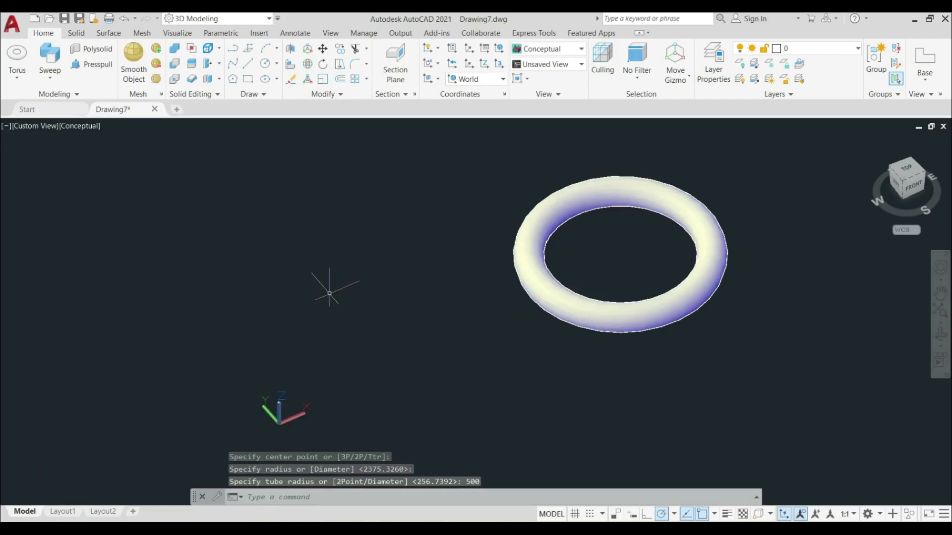
pyautogui.click(15, 55)
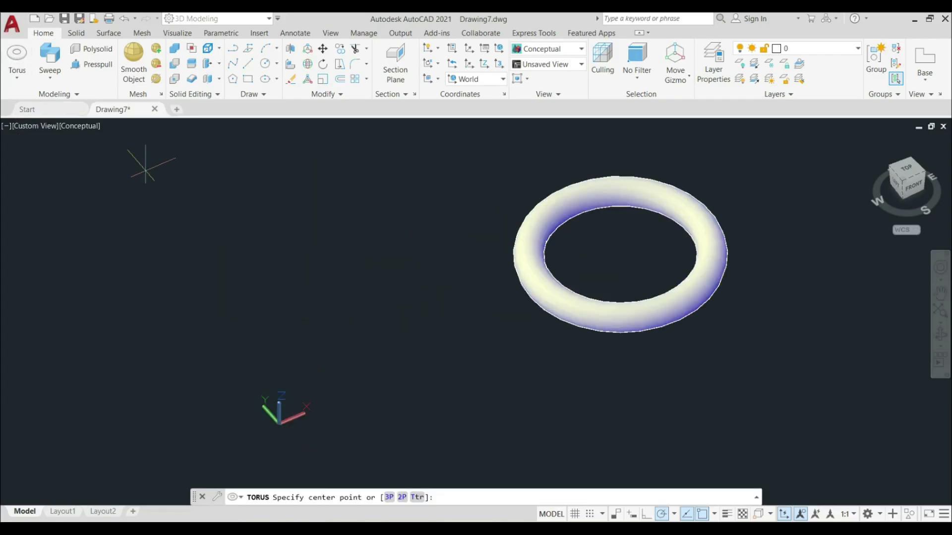
pyautogui.click(389, 497)
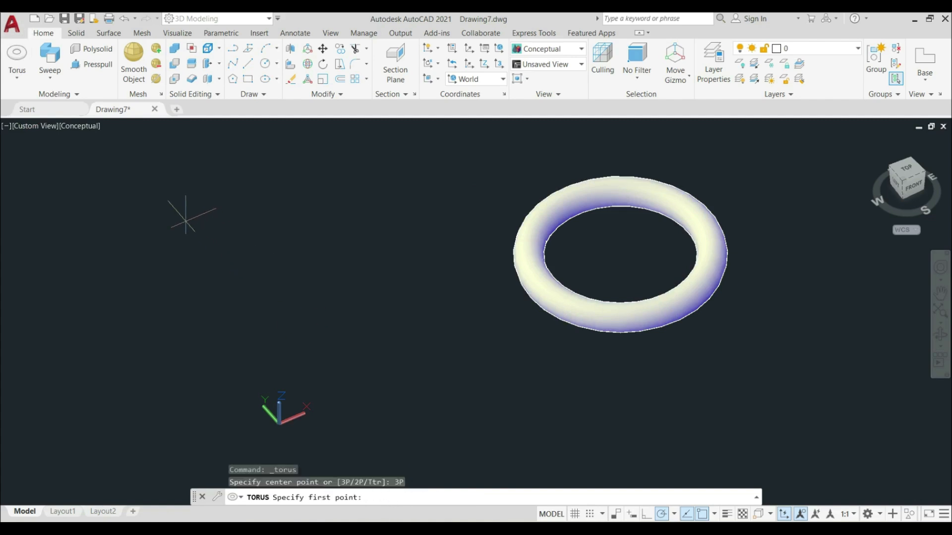
pyautogui.click(186, 220)
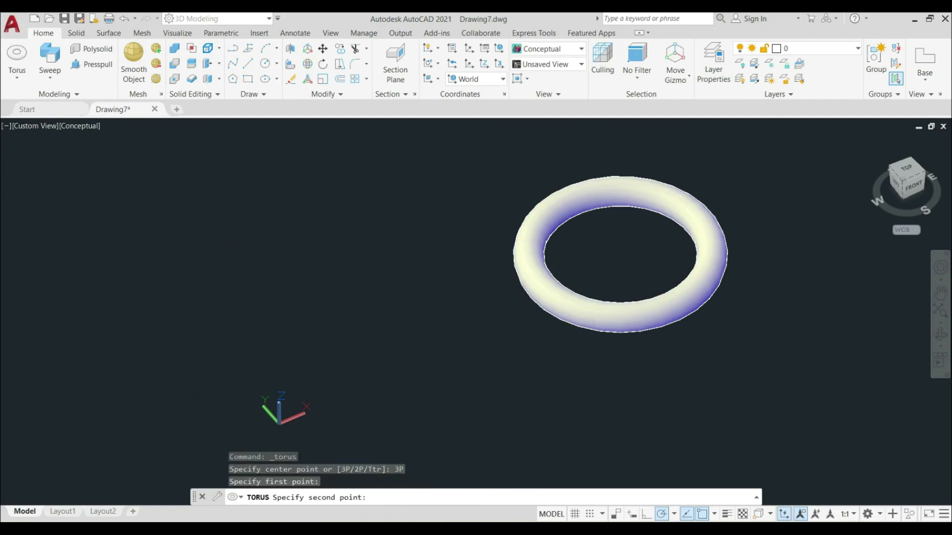
pyautogui.click(216, 304)
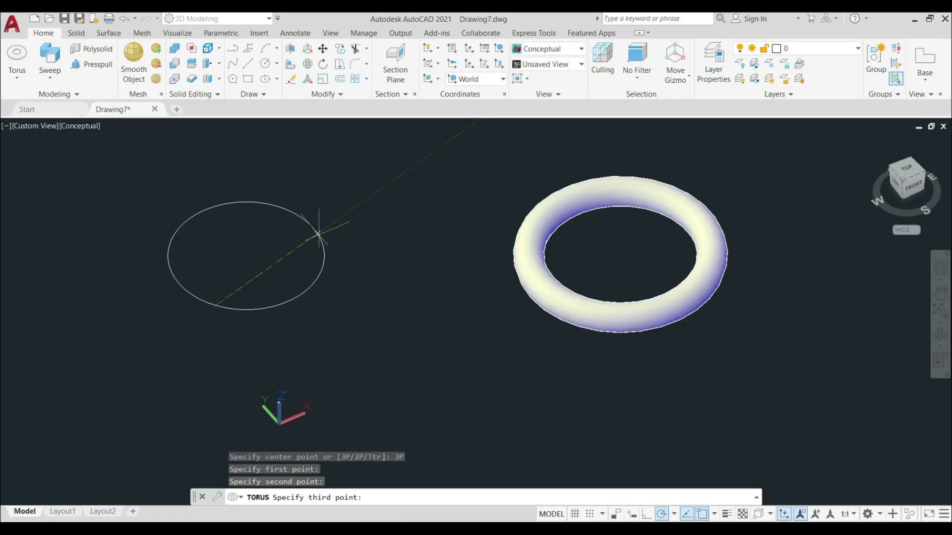
pyautogui.click(319, 232)
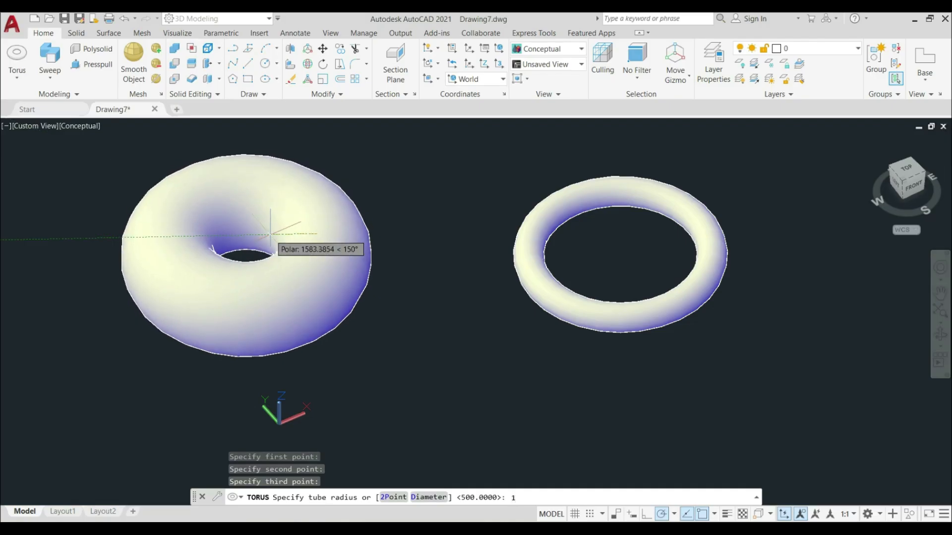
pyautogui.press('Return')
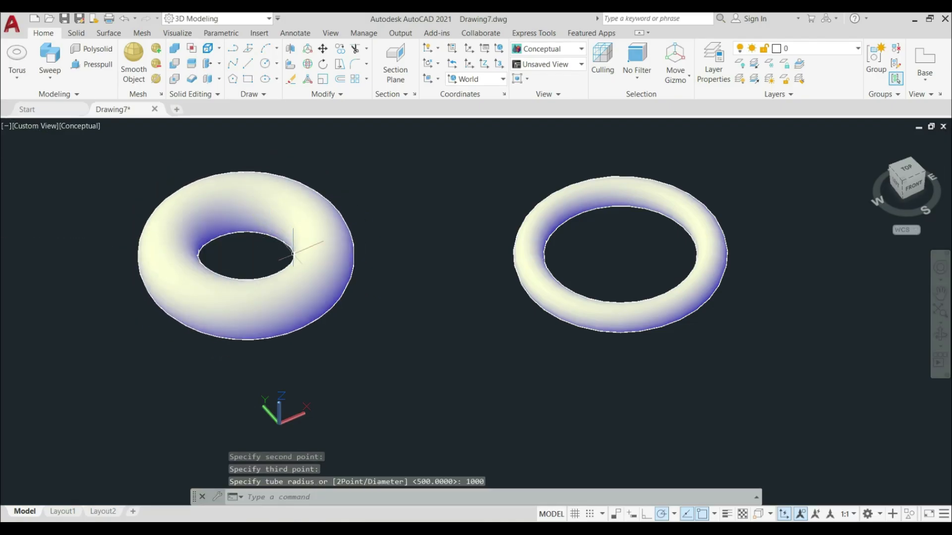
# Step: Draw a third, larger torus beside the thin one using the 2P option, with a tube diameter of 500
pyautogui.scroll(-6, 314, 258)
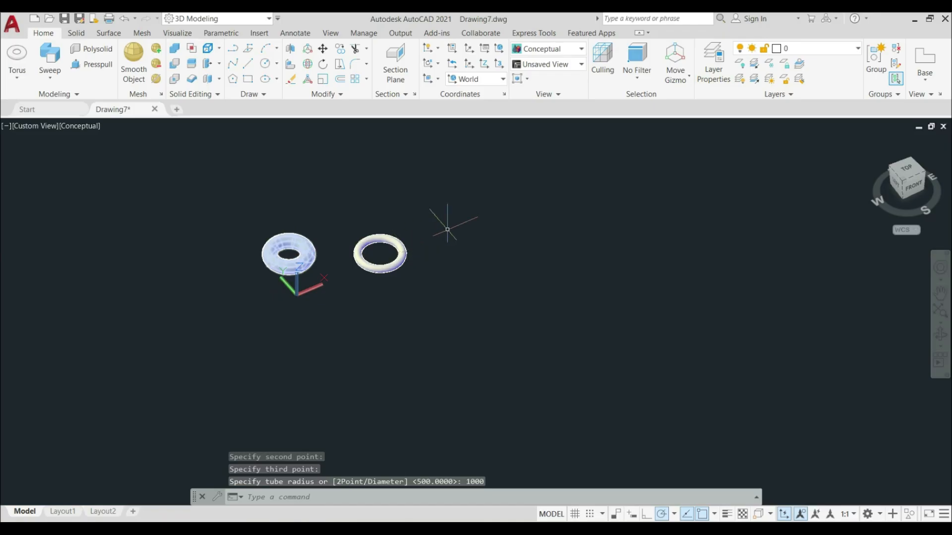
pyautogui.scroll(3, 483, 219)
pyautogui.click(17, 57)
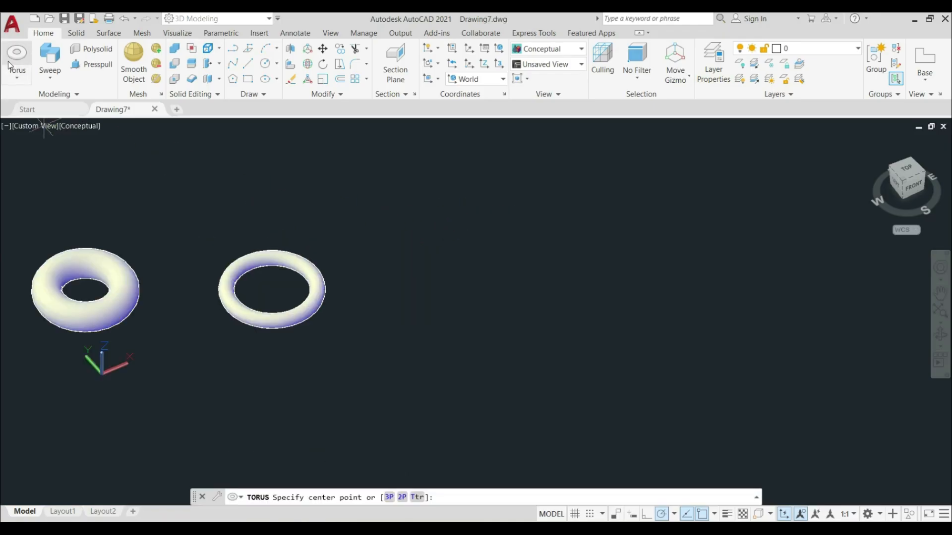
pyautogui.click(402, 498)
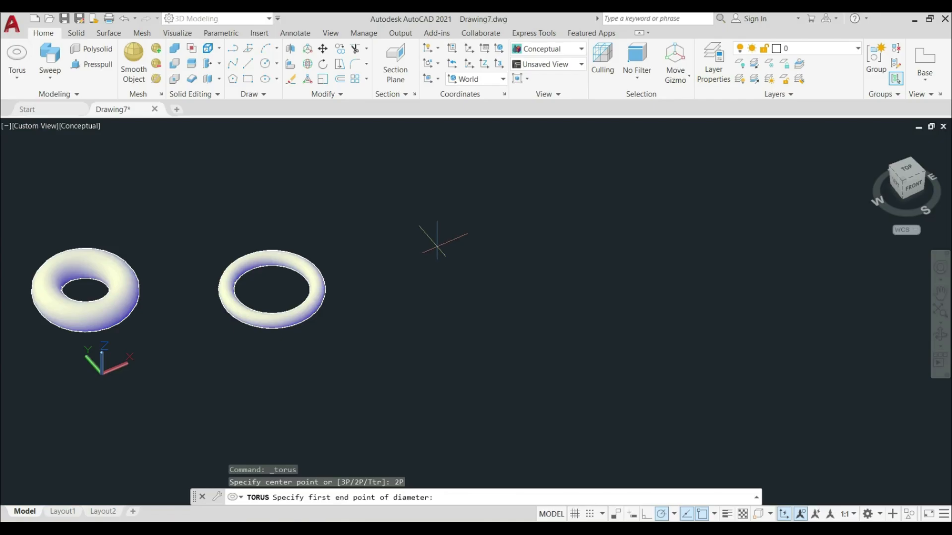
pyautogui.click(437, 246)
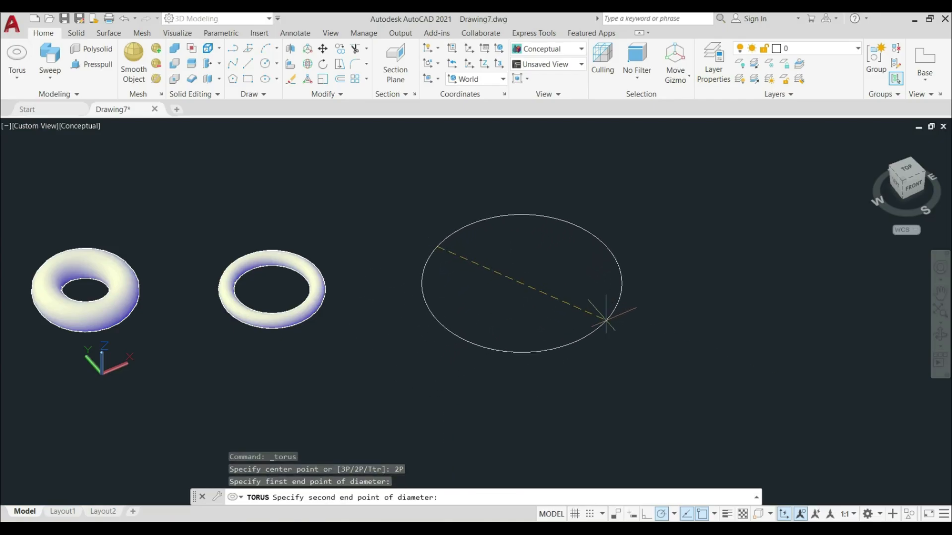
pyautogui.click(680, 369)
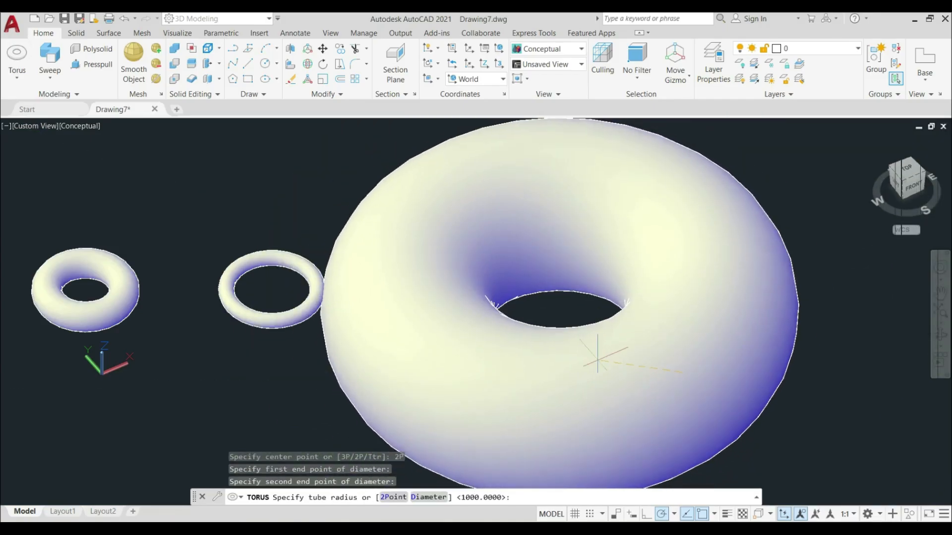
pyautogui.write('D')
pyautogui.press('Return')
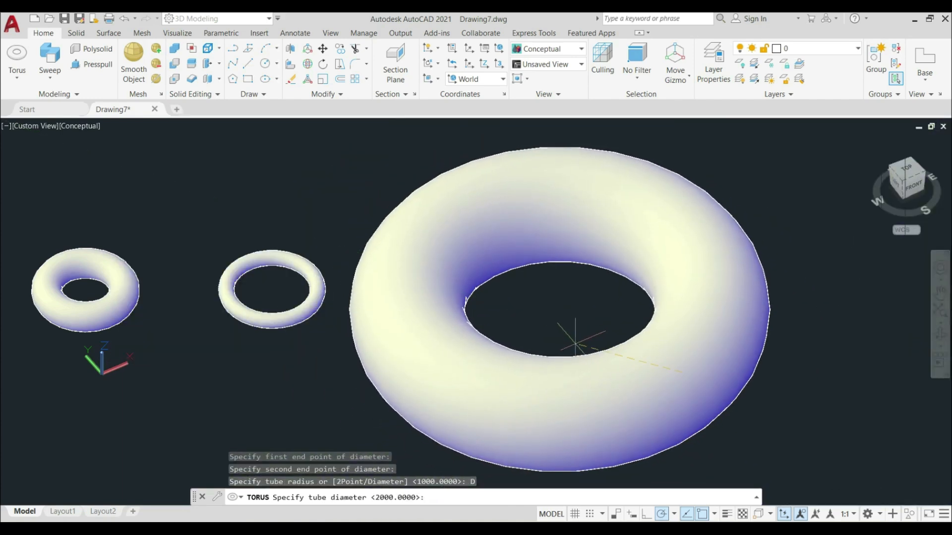
pyautogui.write('500')
pyautogui.press('Return')
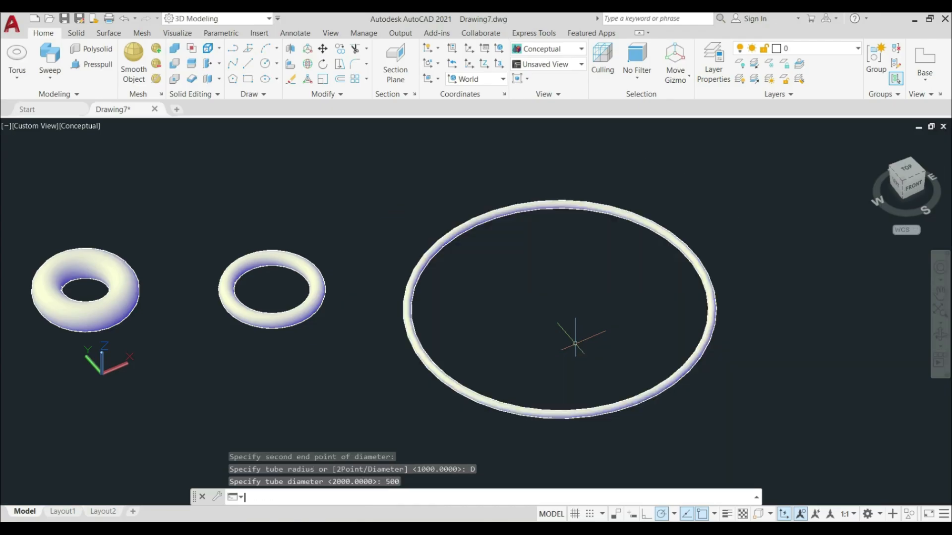
pyautogui.scroll(-4, 575, 343)
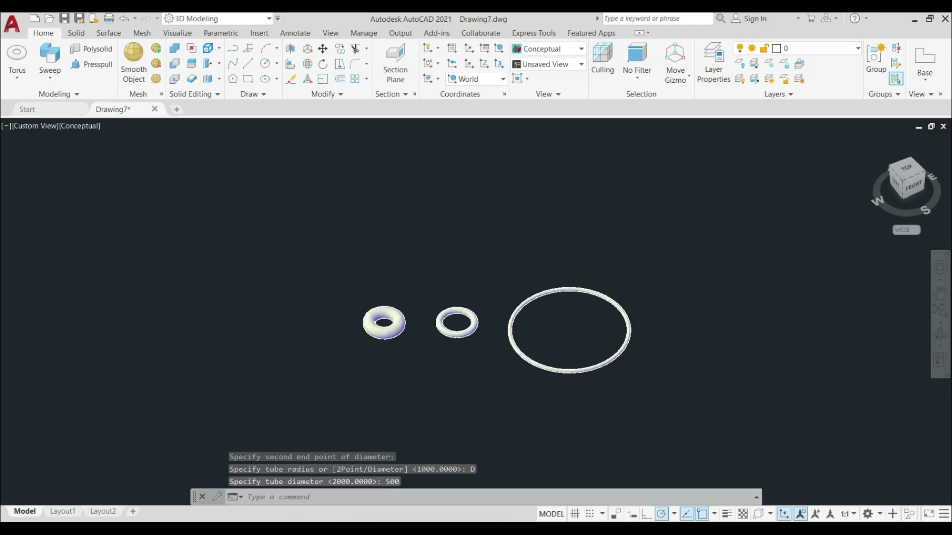
pyautogui.scroll(3, 544, 325)
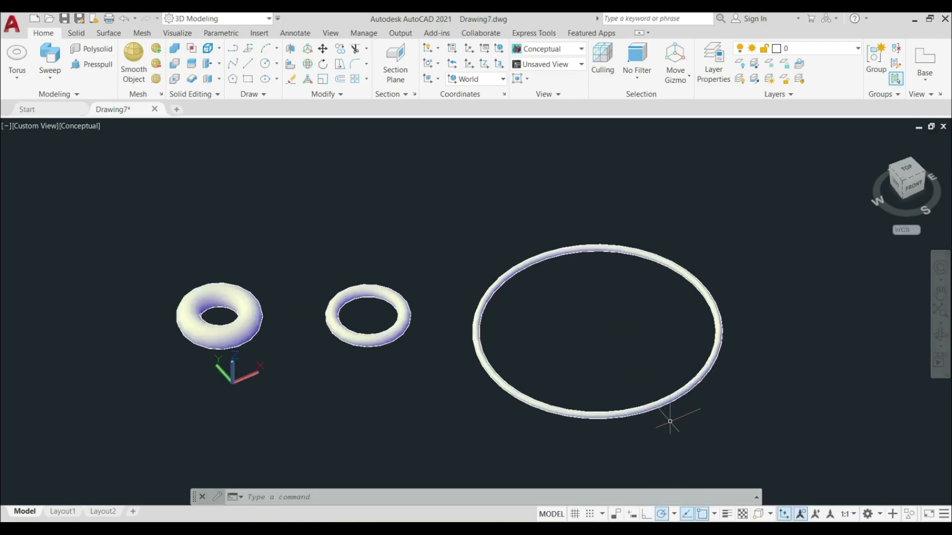